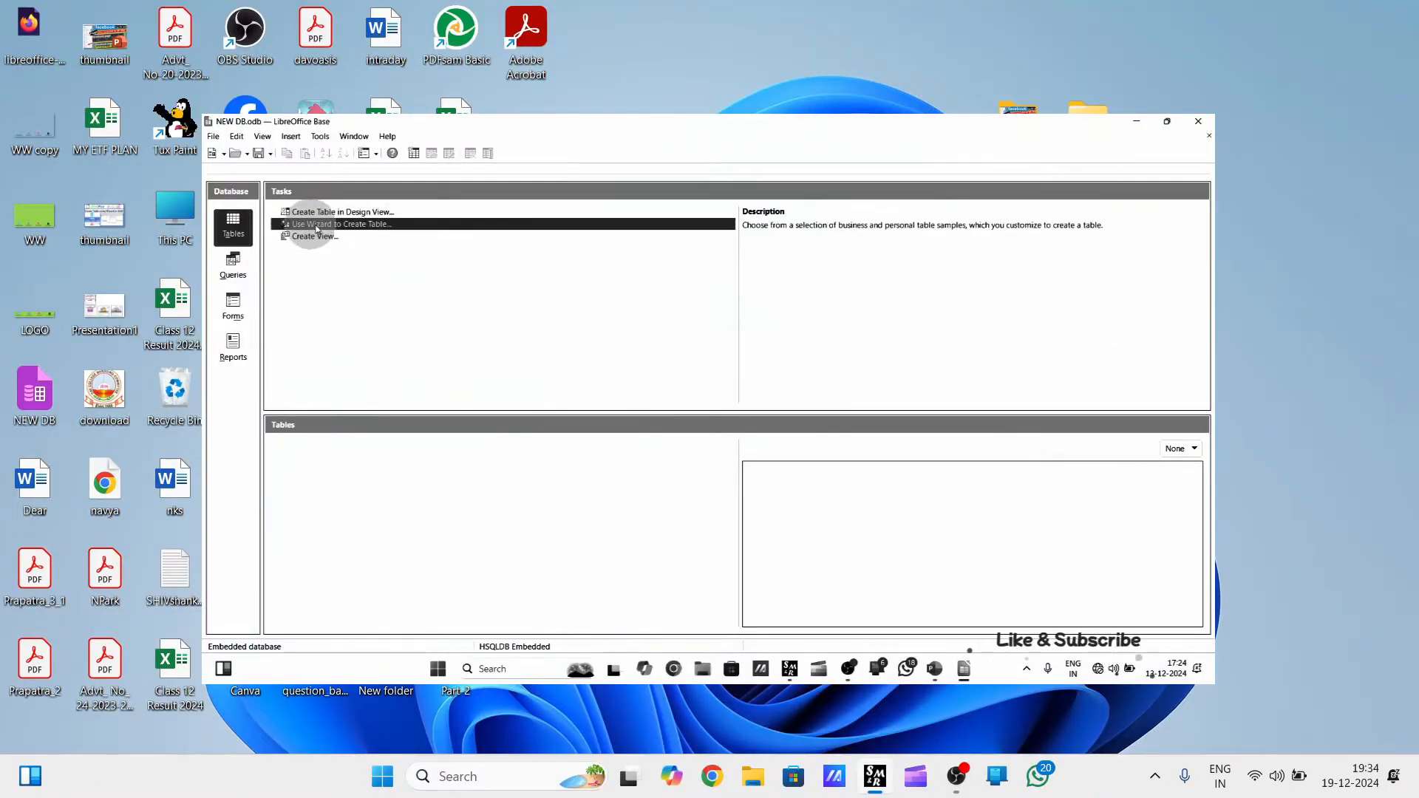
click(317, 226)
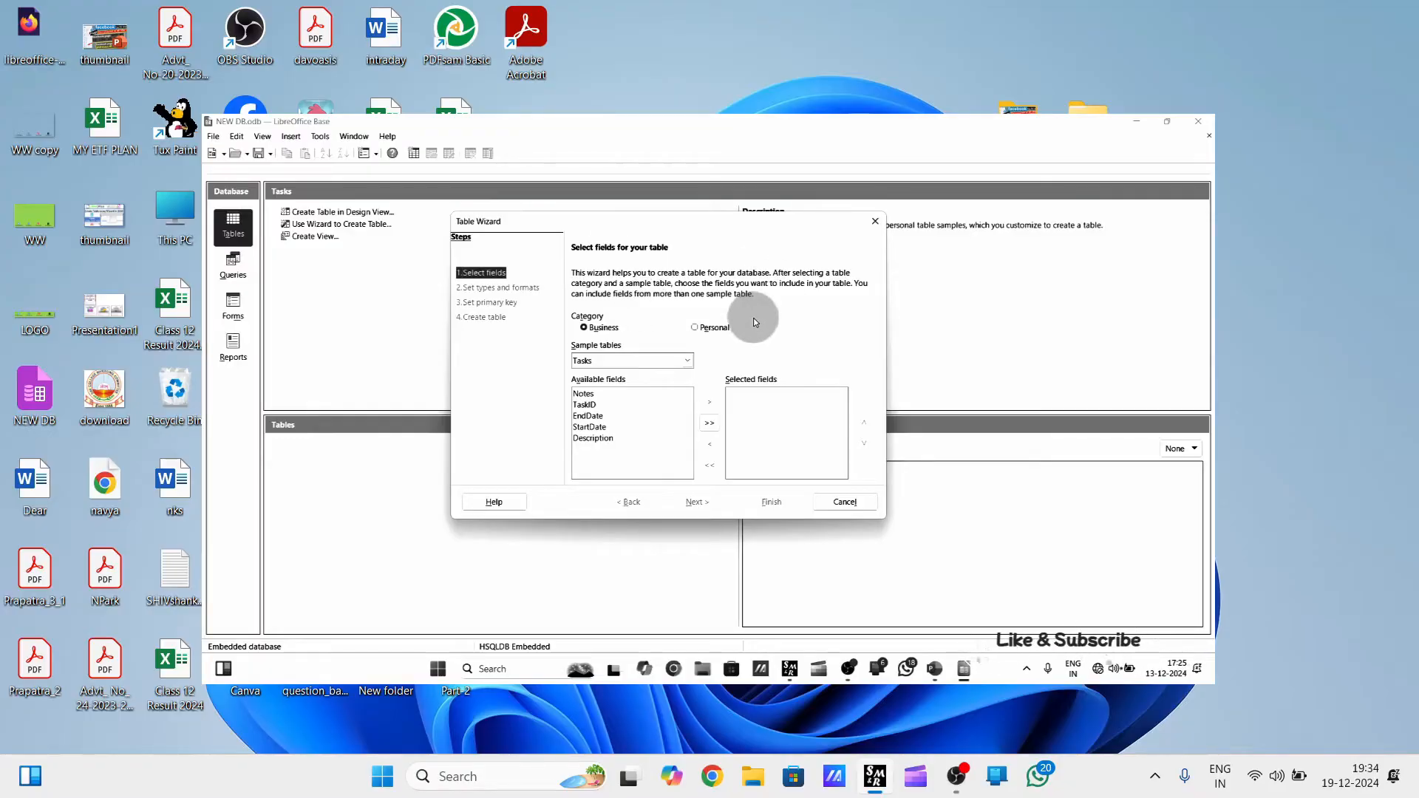
click(646, 361)
click(712, 326)
click(686, 361)
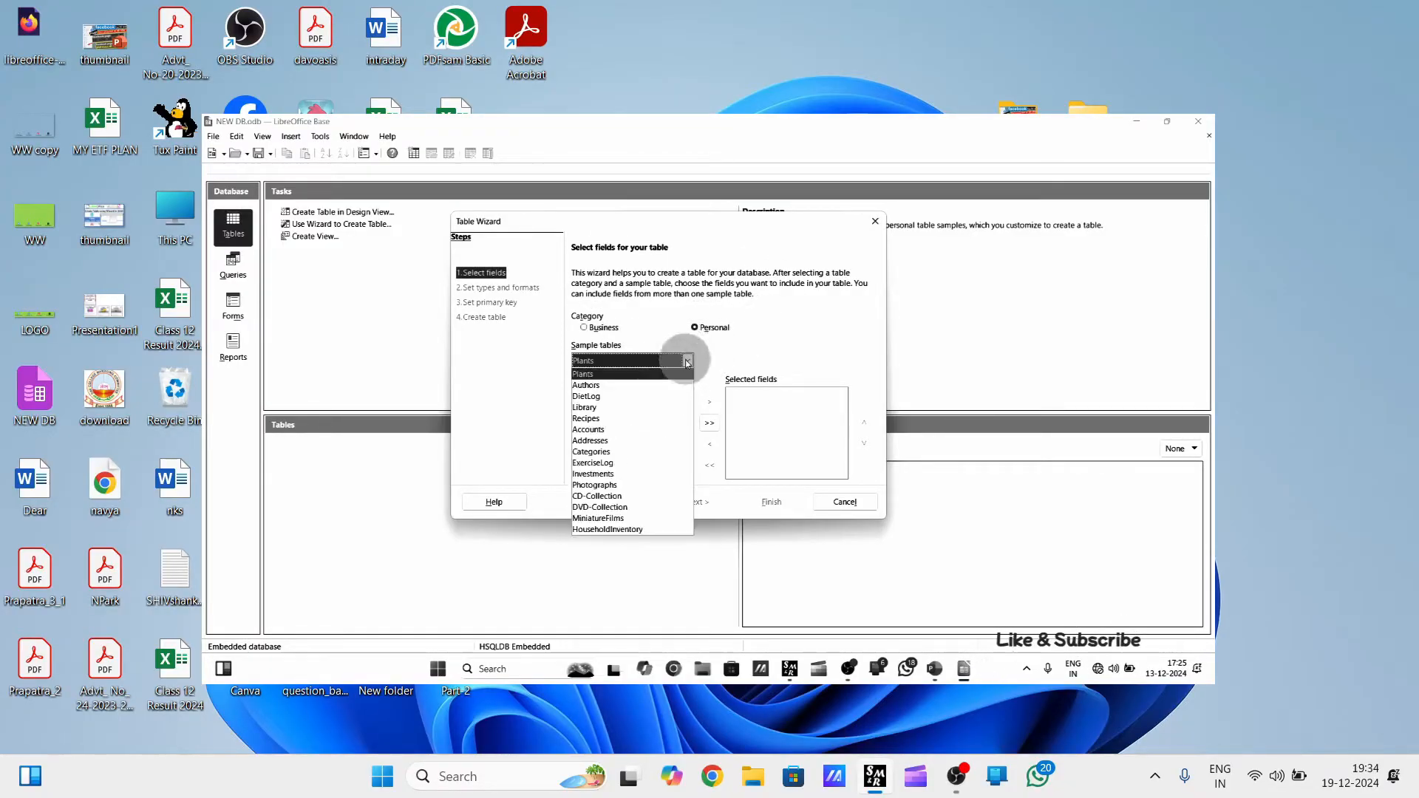
click(721, 349)
click(610, 329)
click(690, 363)
scroll(624, 495, down, 1)
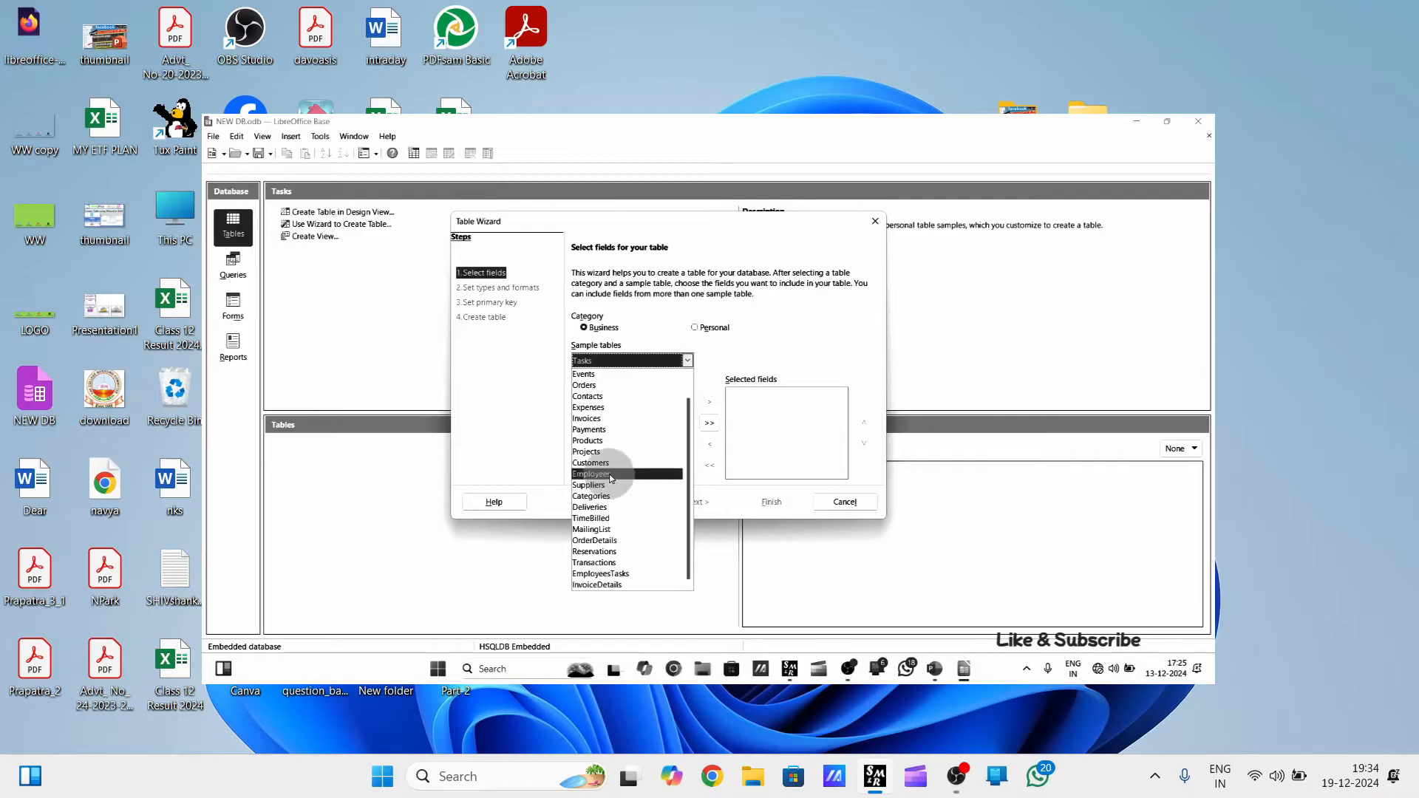
click(610, 476)
click(689, 453)
click(589, 395)
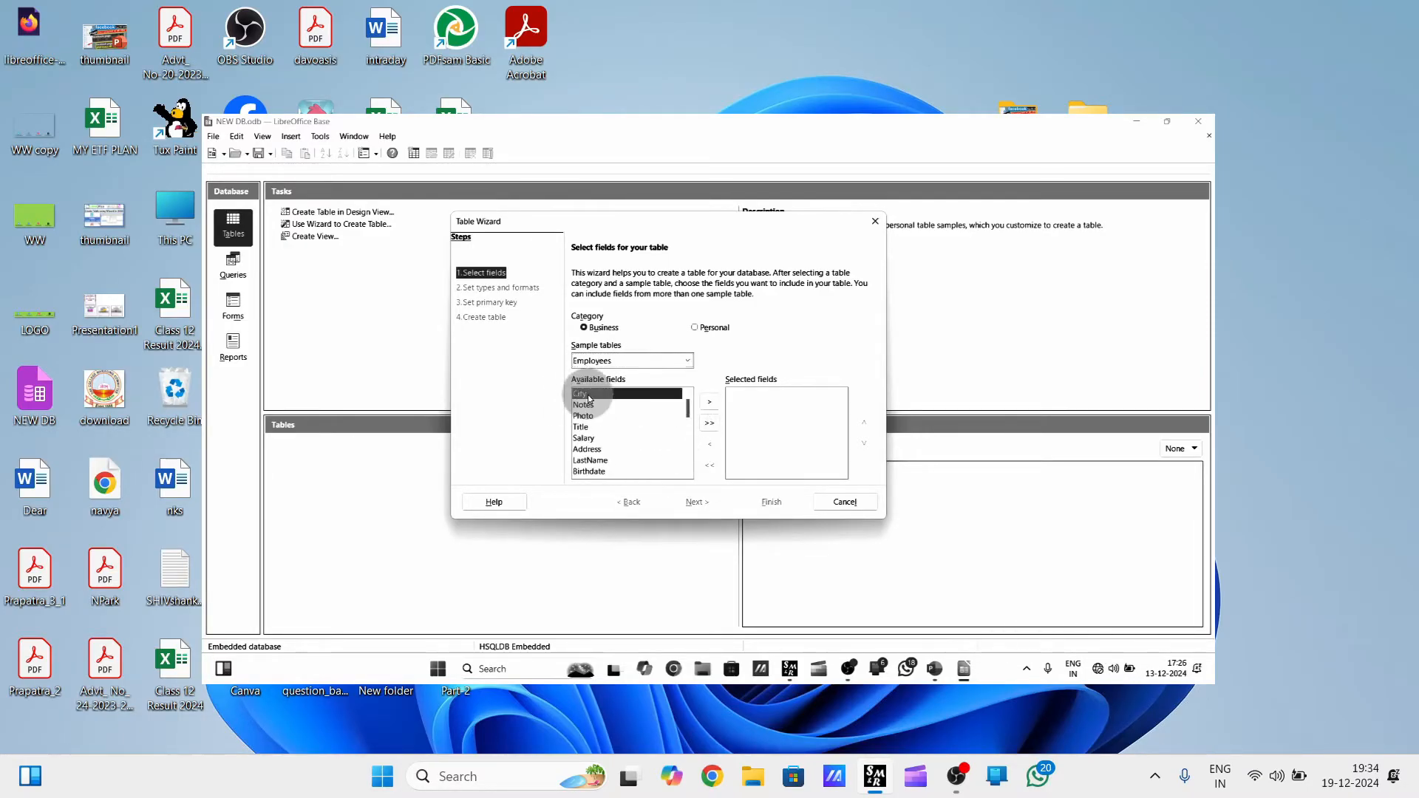
click(710, 401)
click(625, 427)
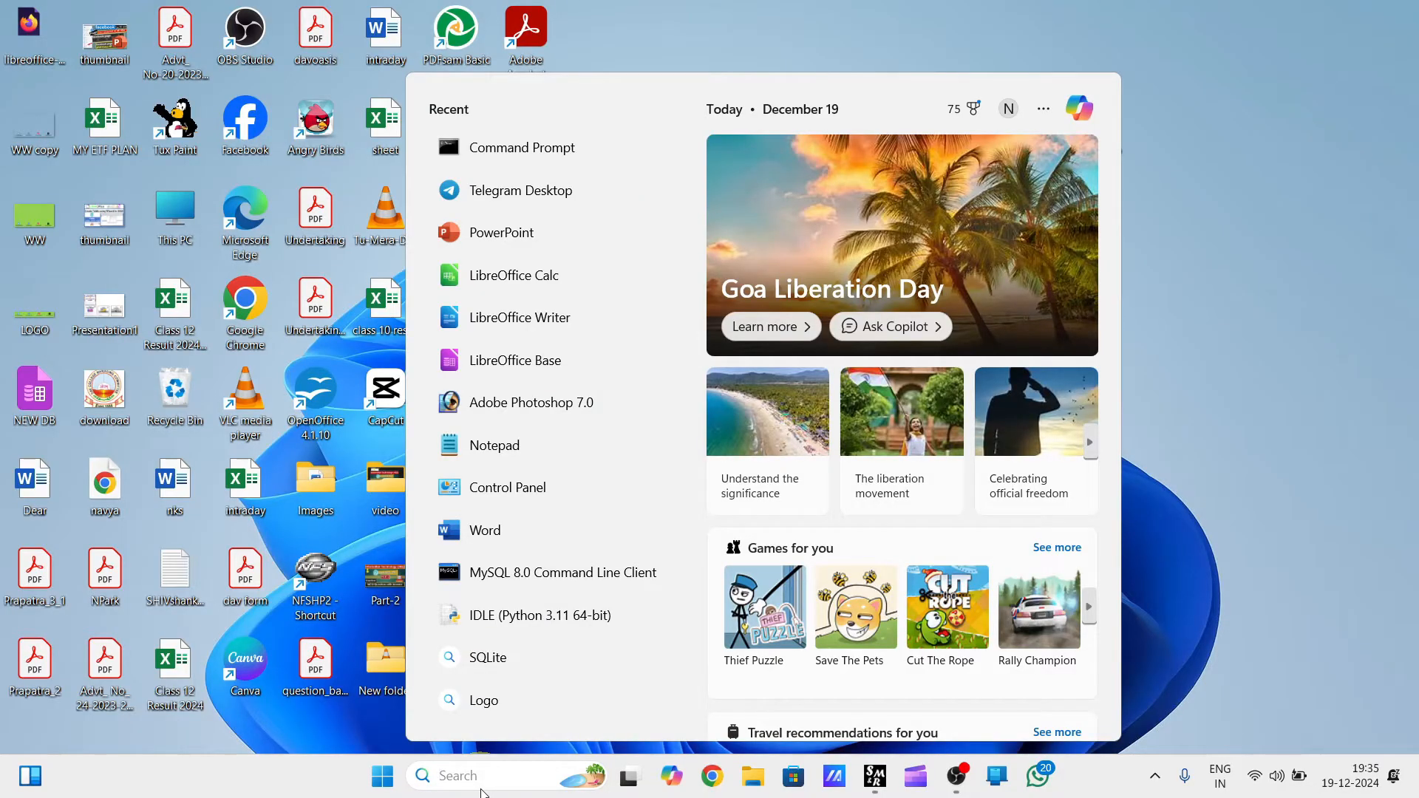
Launch LibreOffice Base and choose to create a new database with the embedded HSQLDB engine.
text(libr)
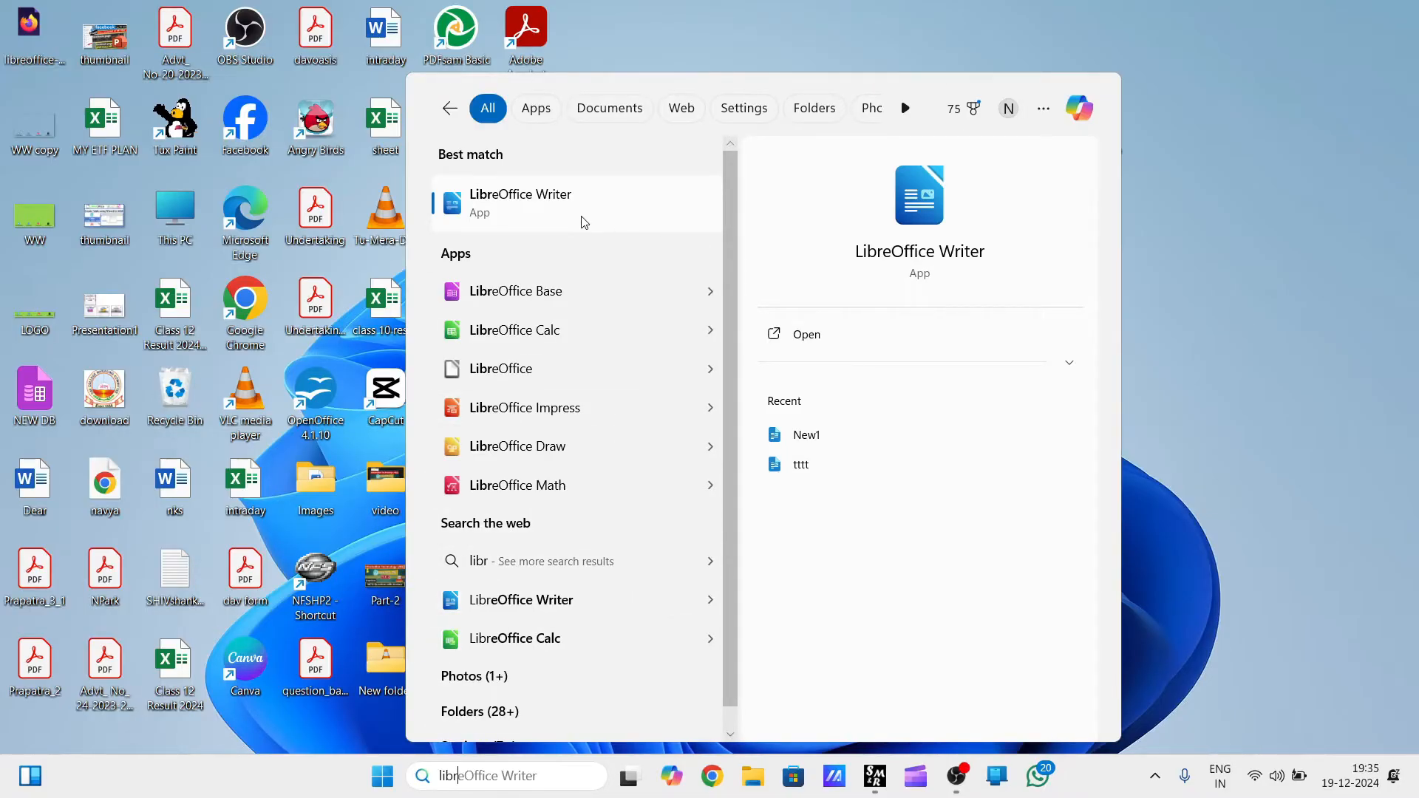
click(529, 296)
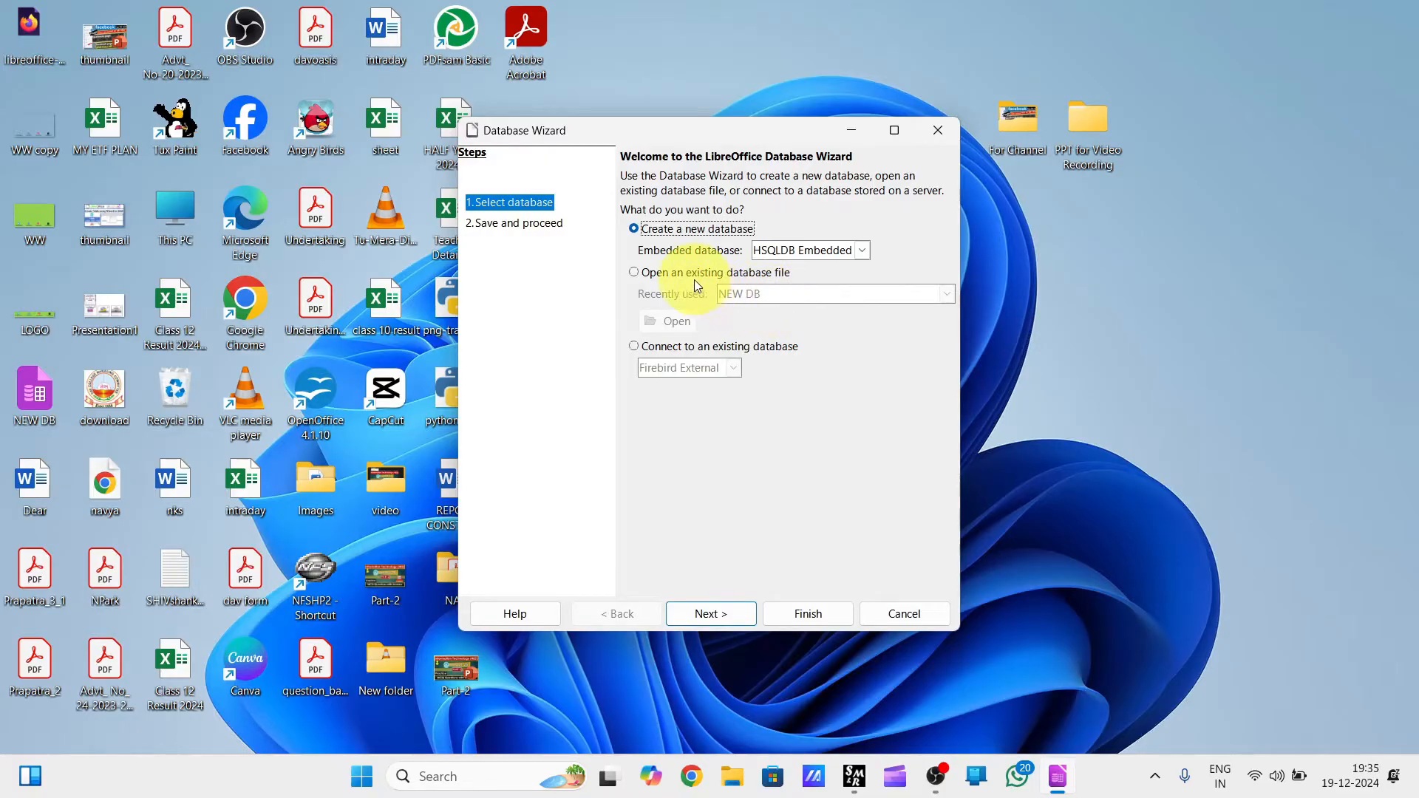
click(670, 275)
click(652, 226)
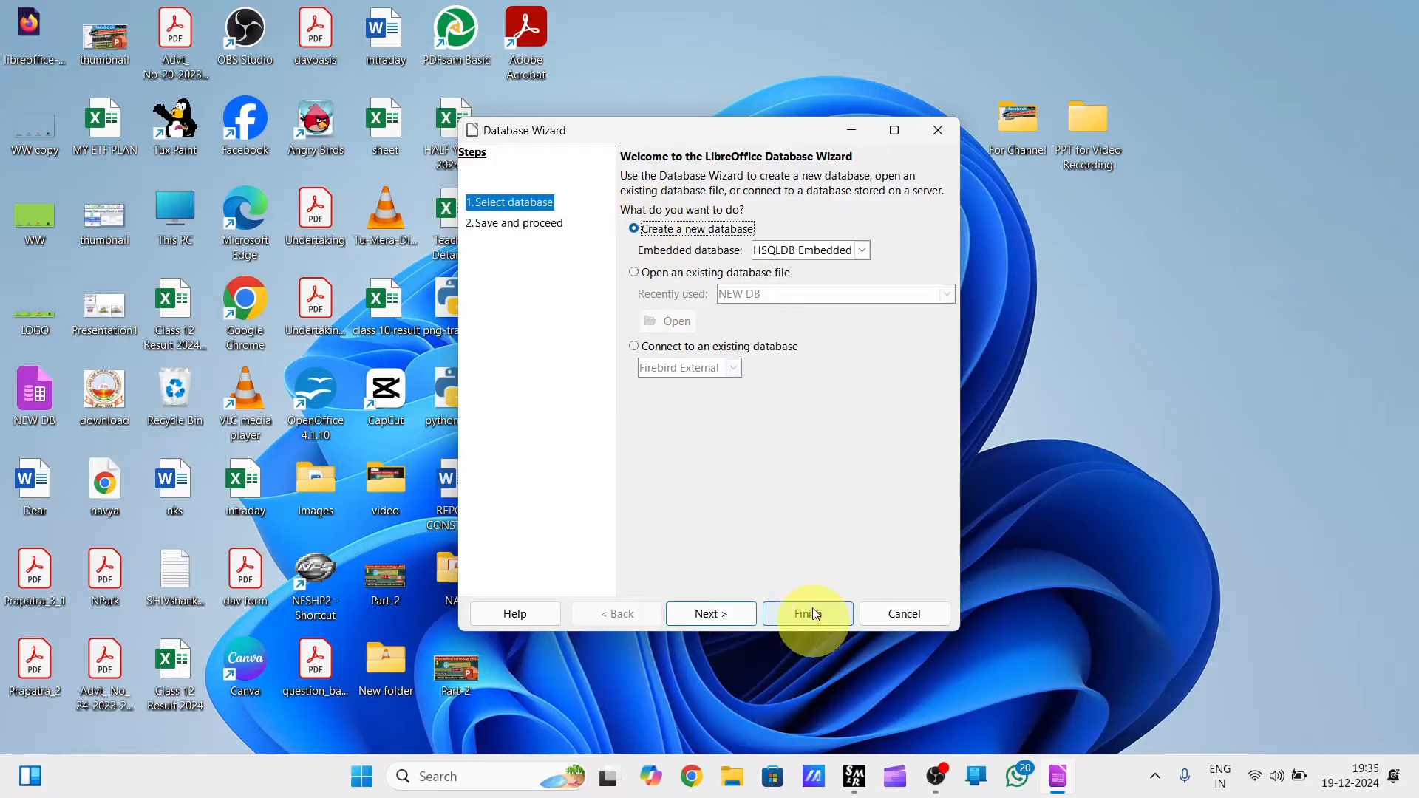
Keep the database registered and opened for editing, and save it to the Desktop as DB!
click(735, 614)
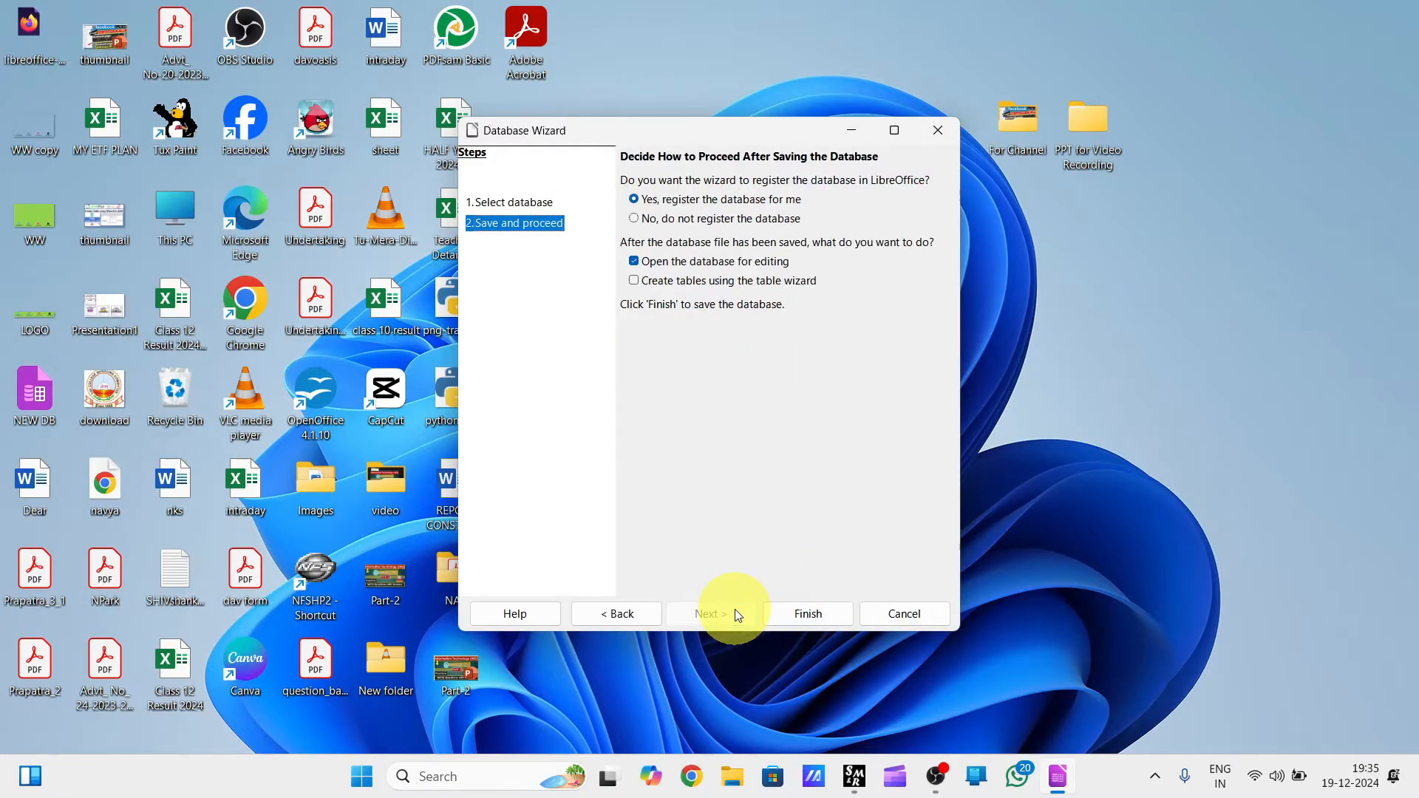
click(798, 615)
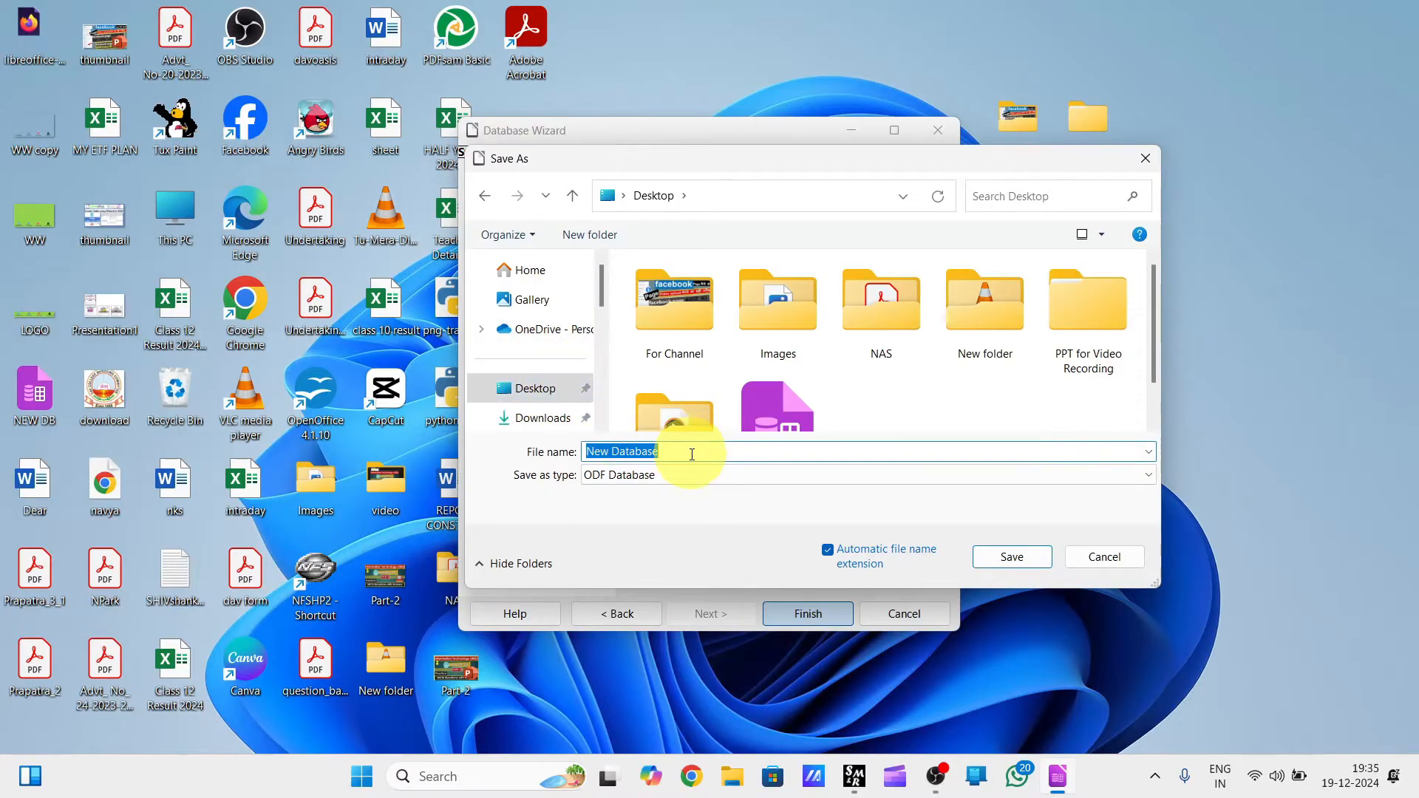
text(DB1)
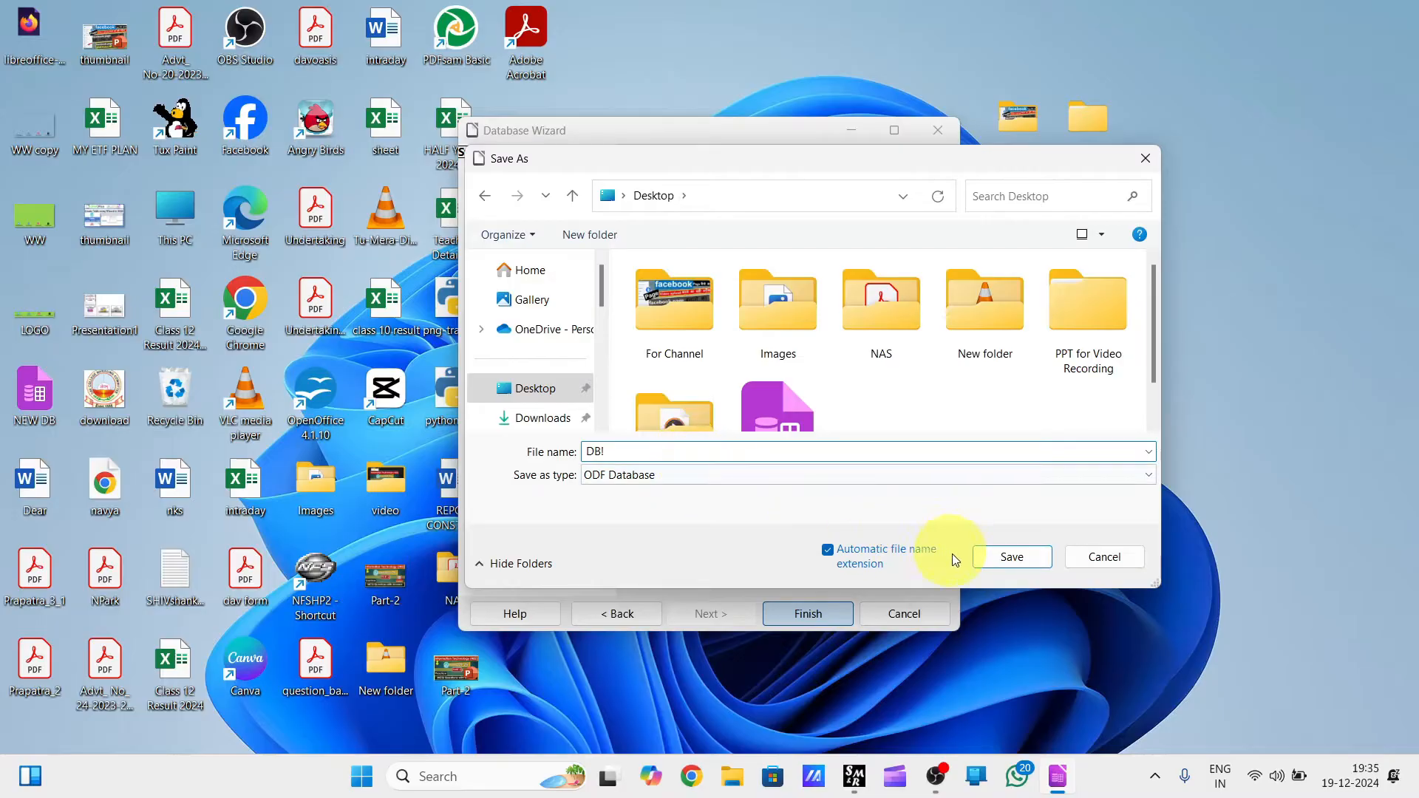
click(1016, 558)
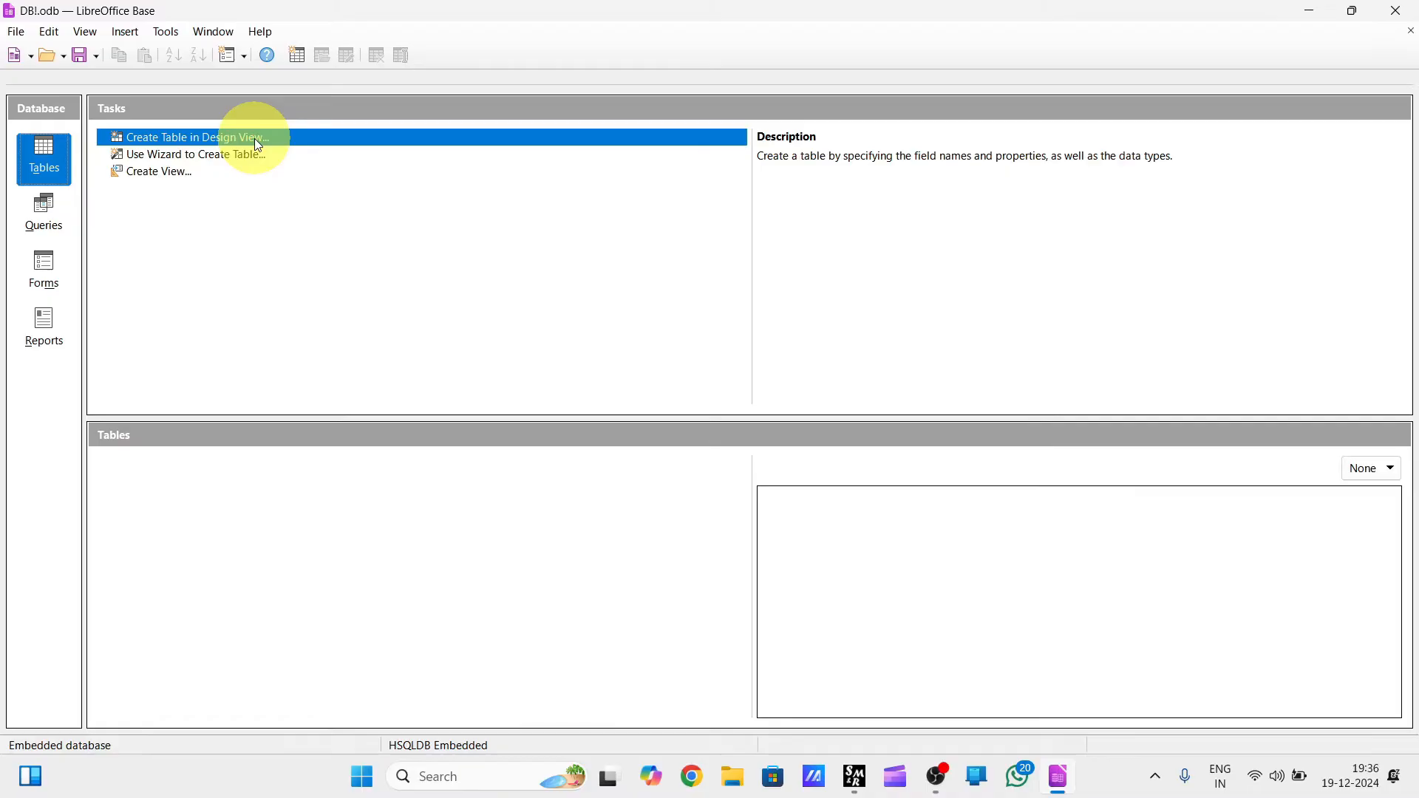
Start a new table in Design View and add a first field ROLLNO with type Integer [ INTEGER ].
click(192, 136)
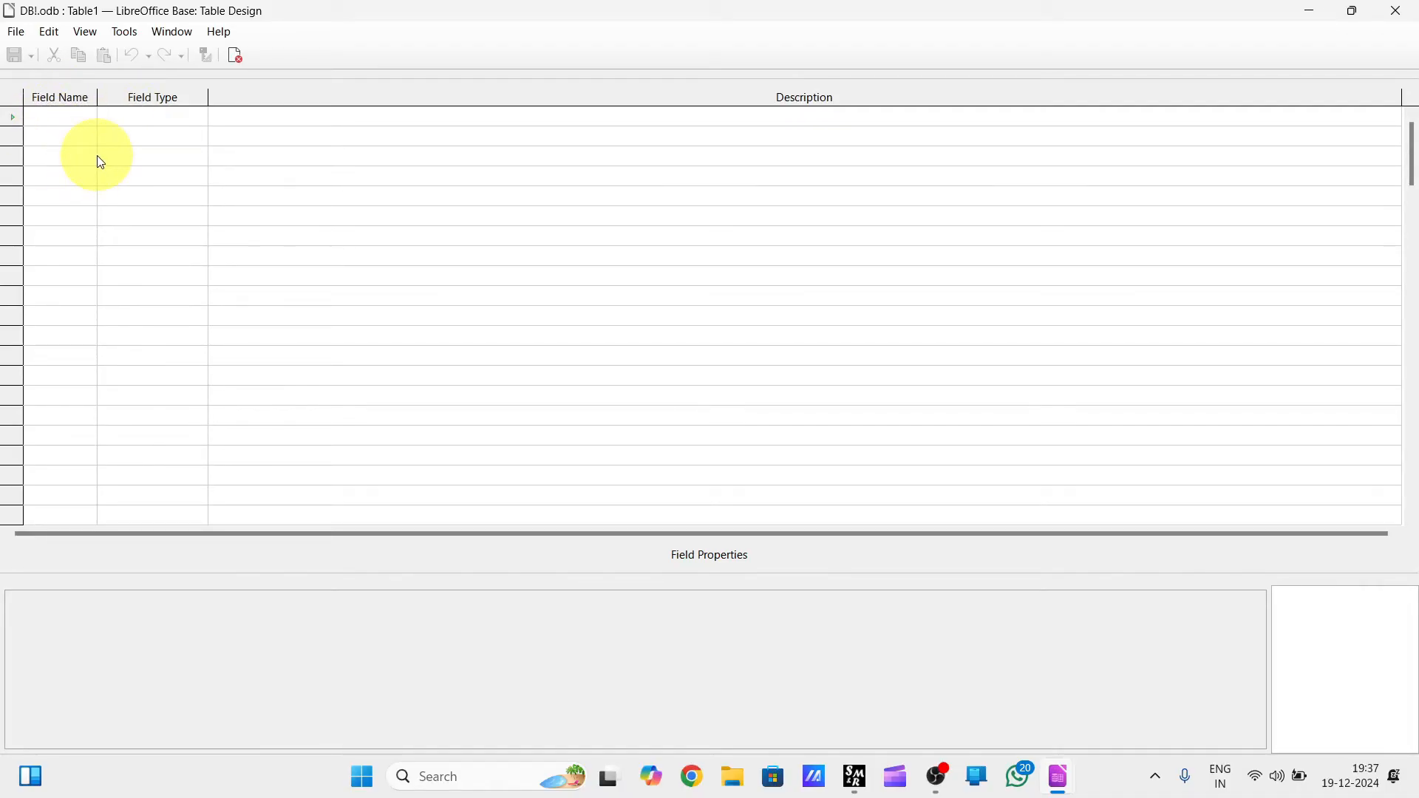
click(77, 117)
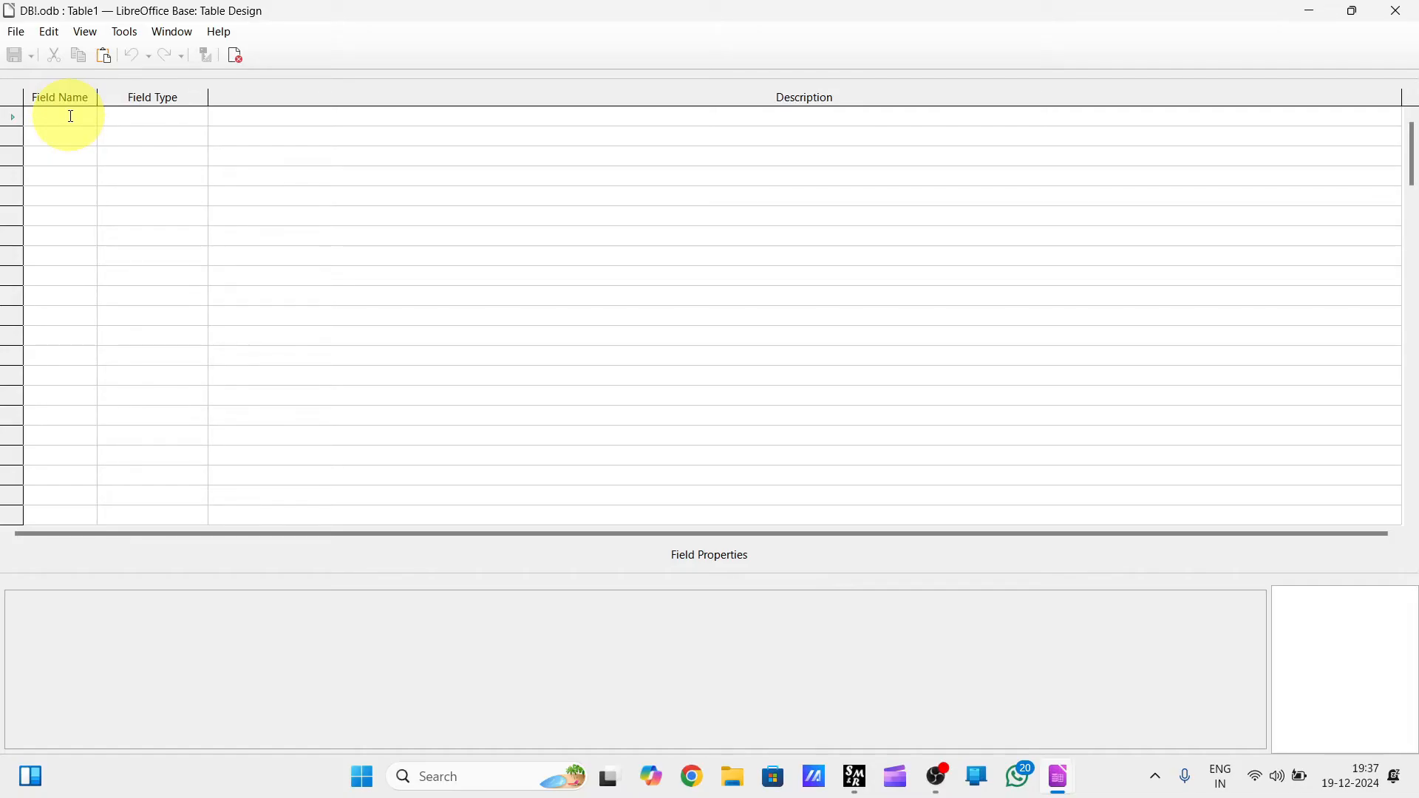
text(ROLLNO)
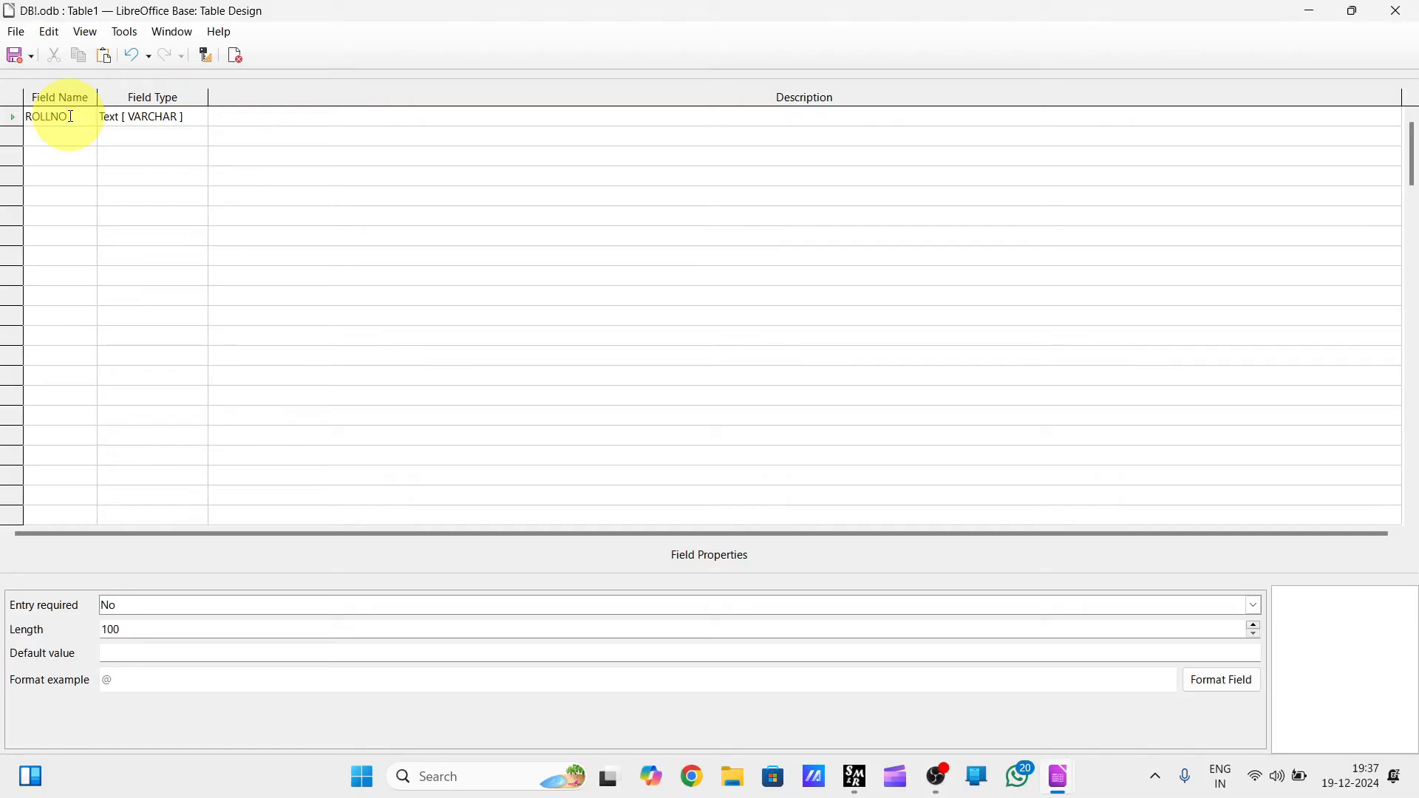
click(139, 117)
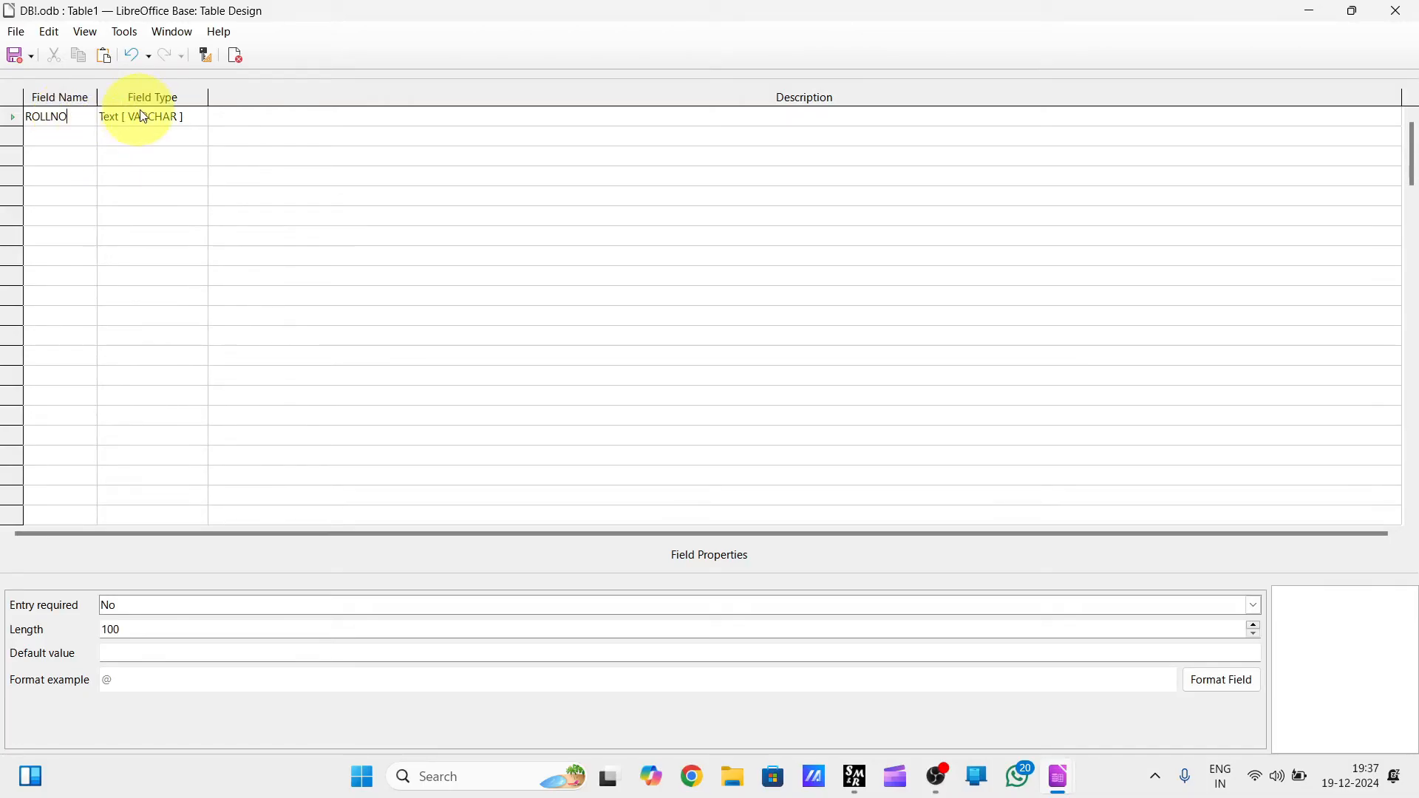
click(189, 116)
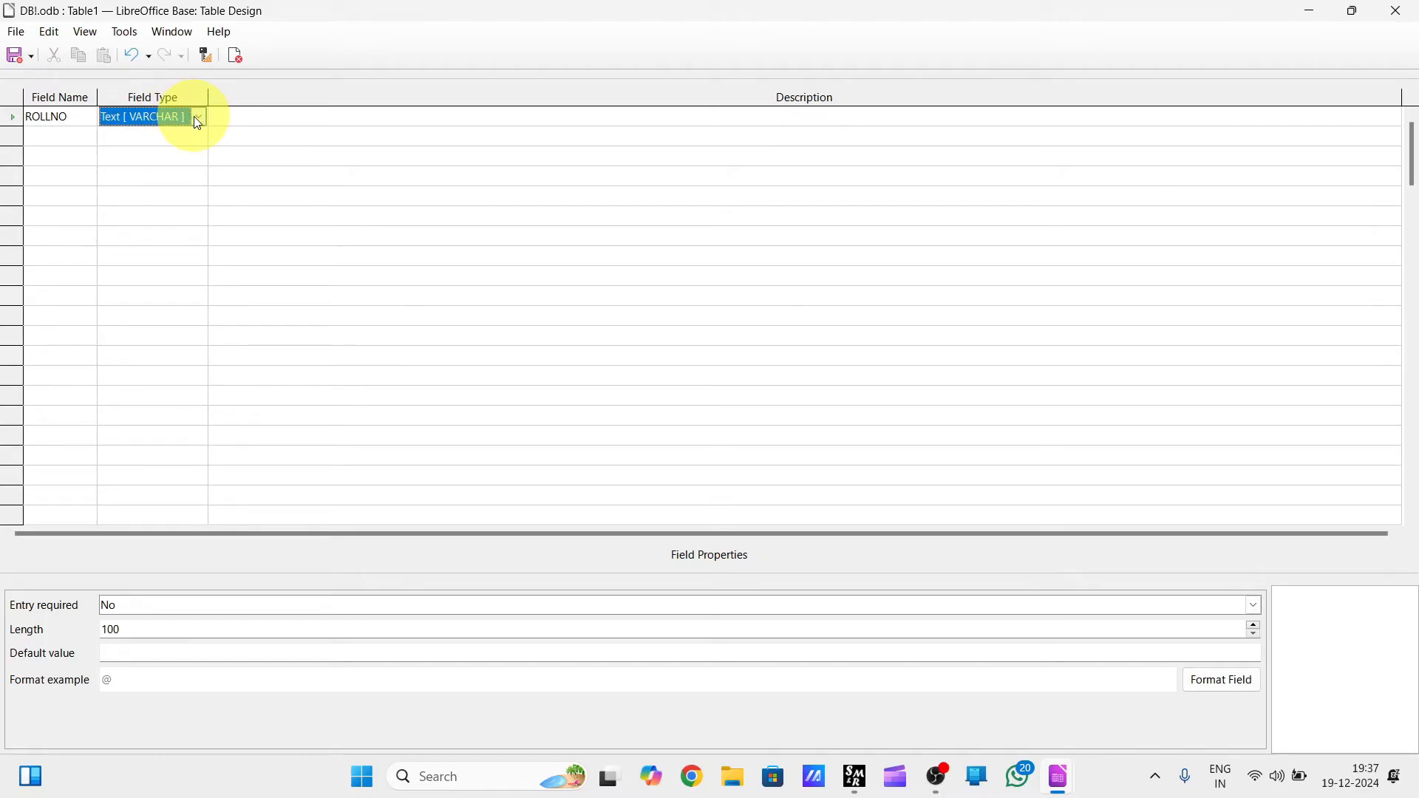
click(197, 119)
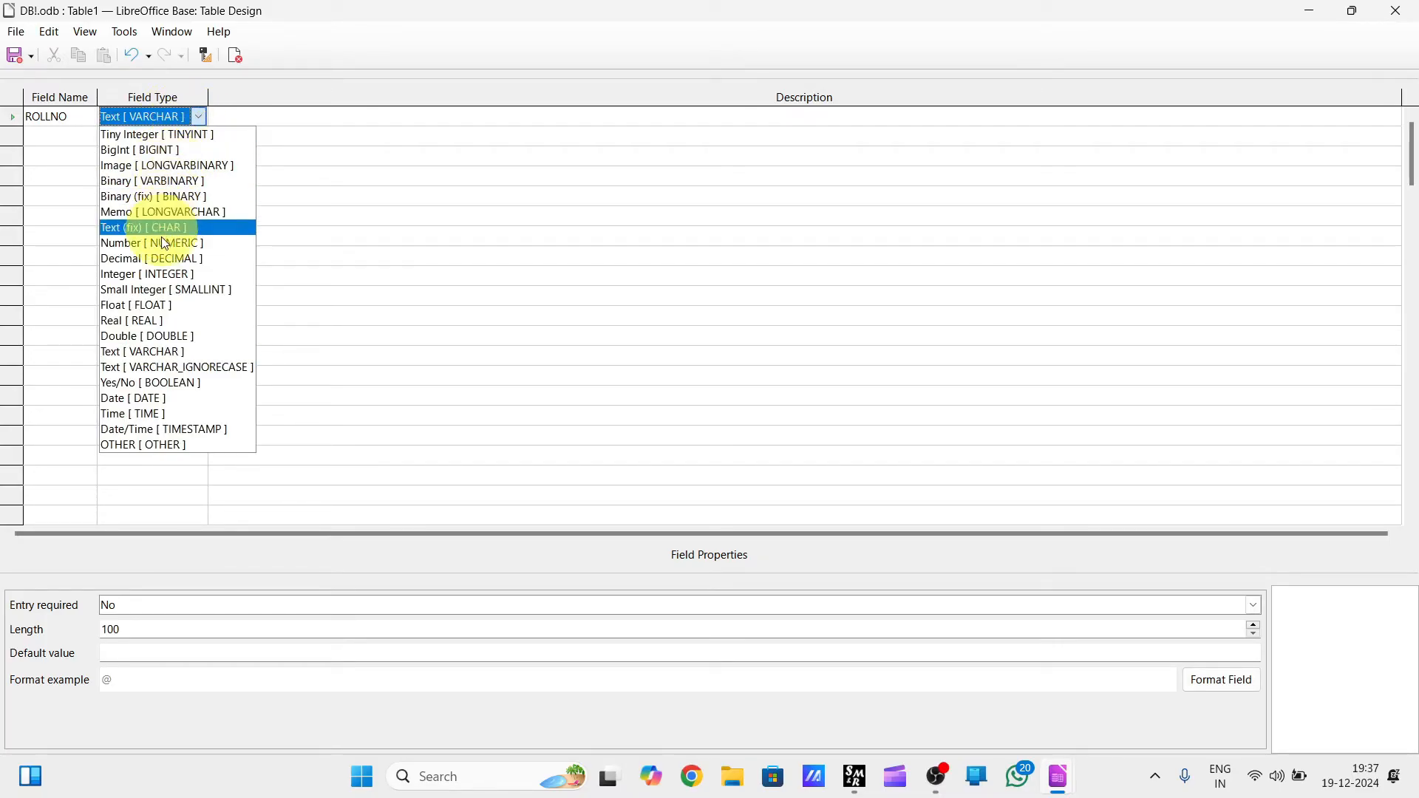
click(155, 274)
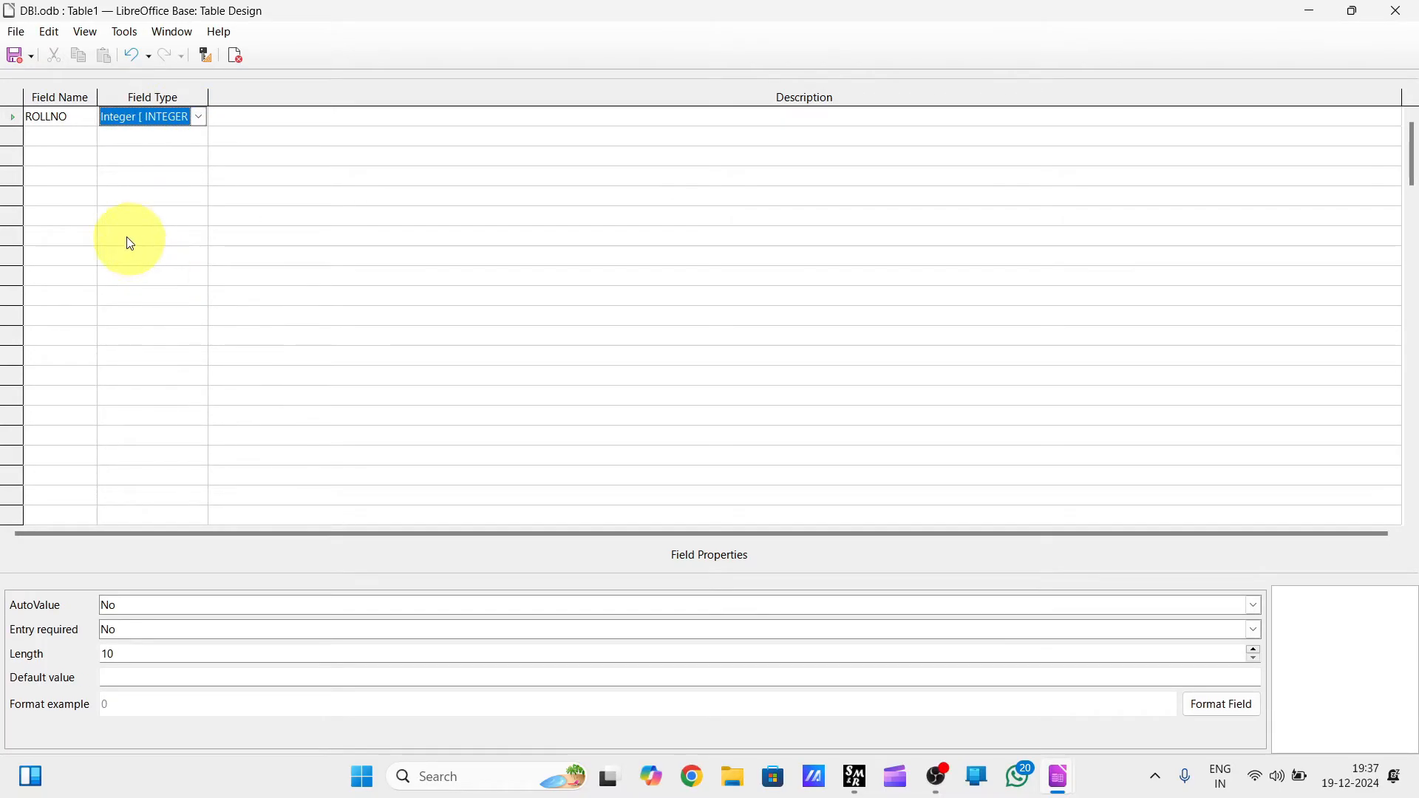
Add a second field NAME below ROLLNO, keeping the default Text [ VARCHAR ] type.
click(67, 142)
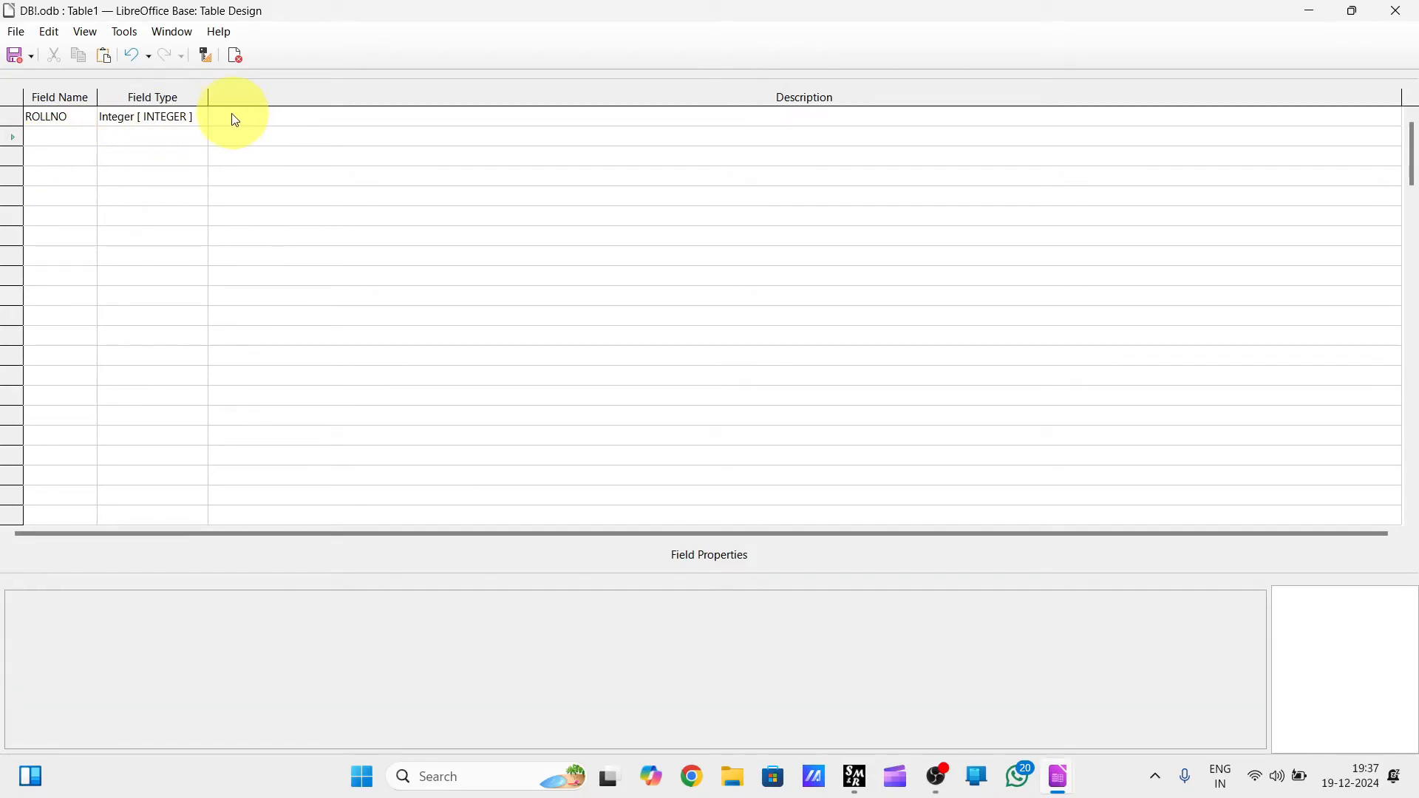
click(76, 144)
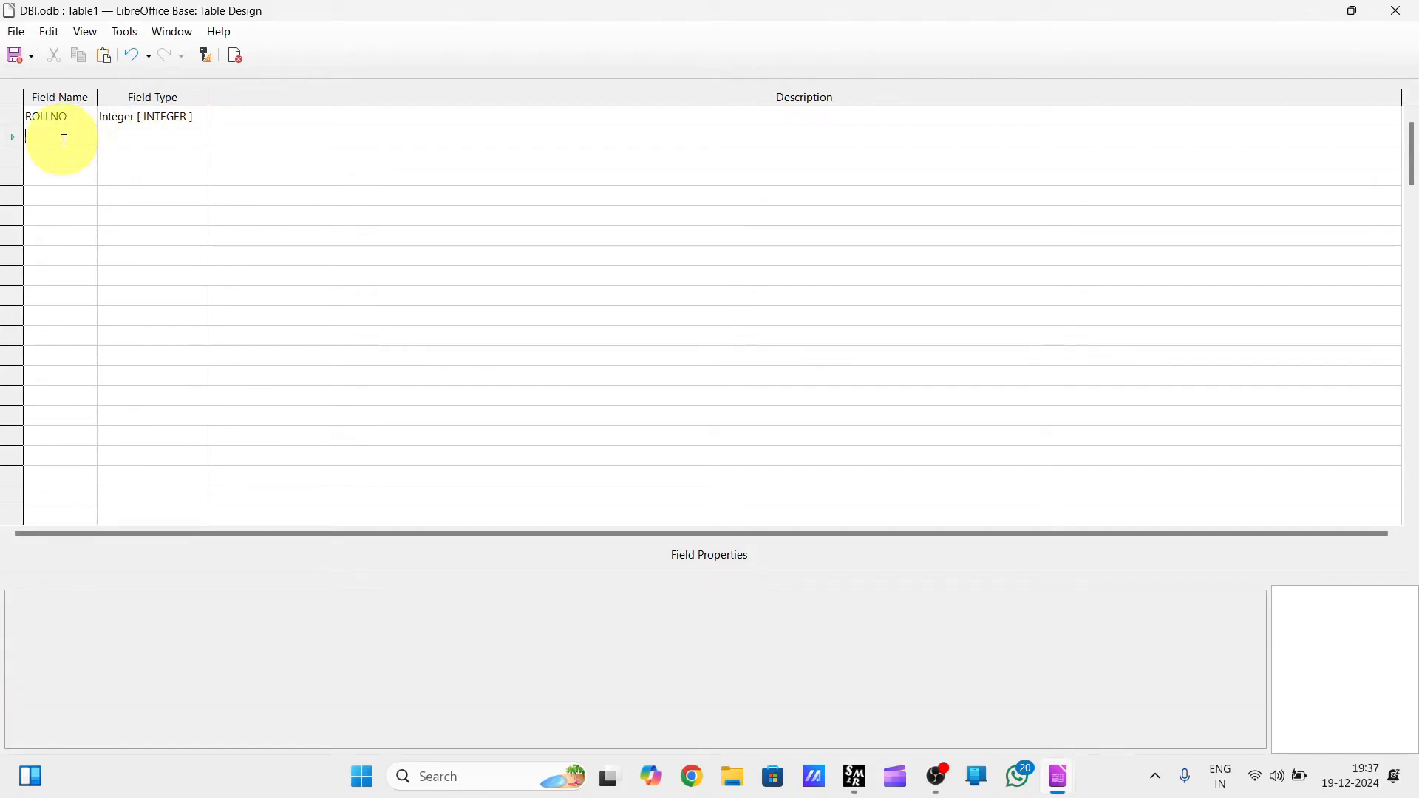
text(NAME)
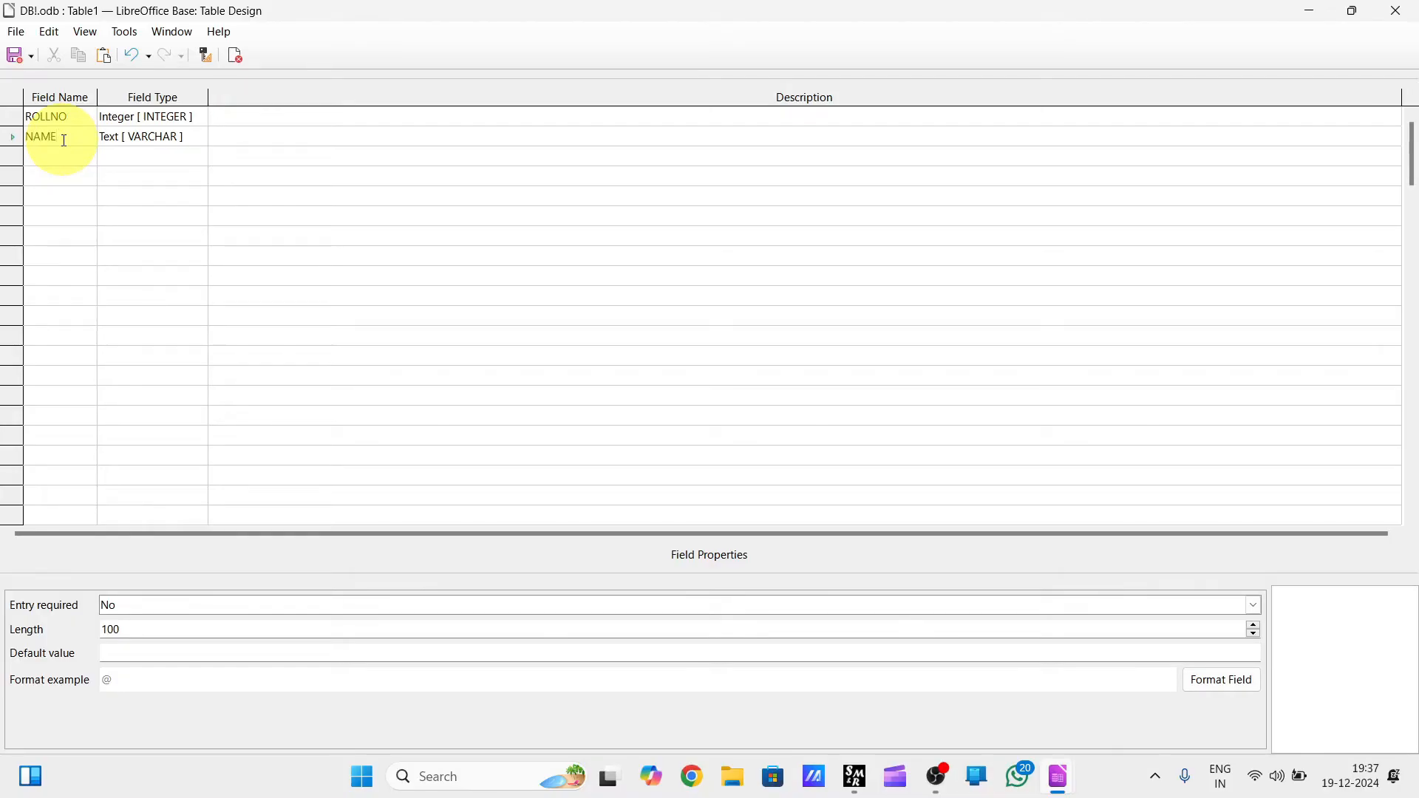
Add a third field MOBILE and set its type to Integer [ INTEGER ].
click(53, 157)
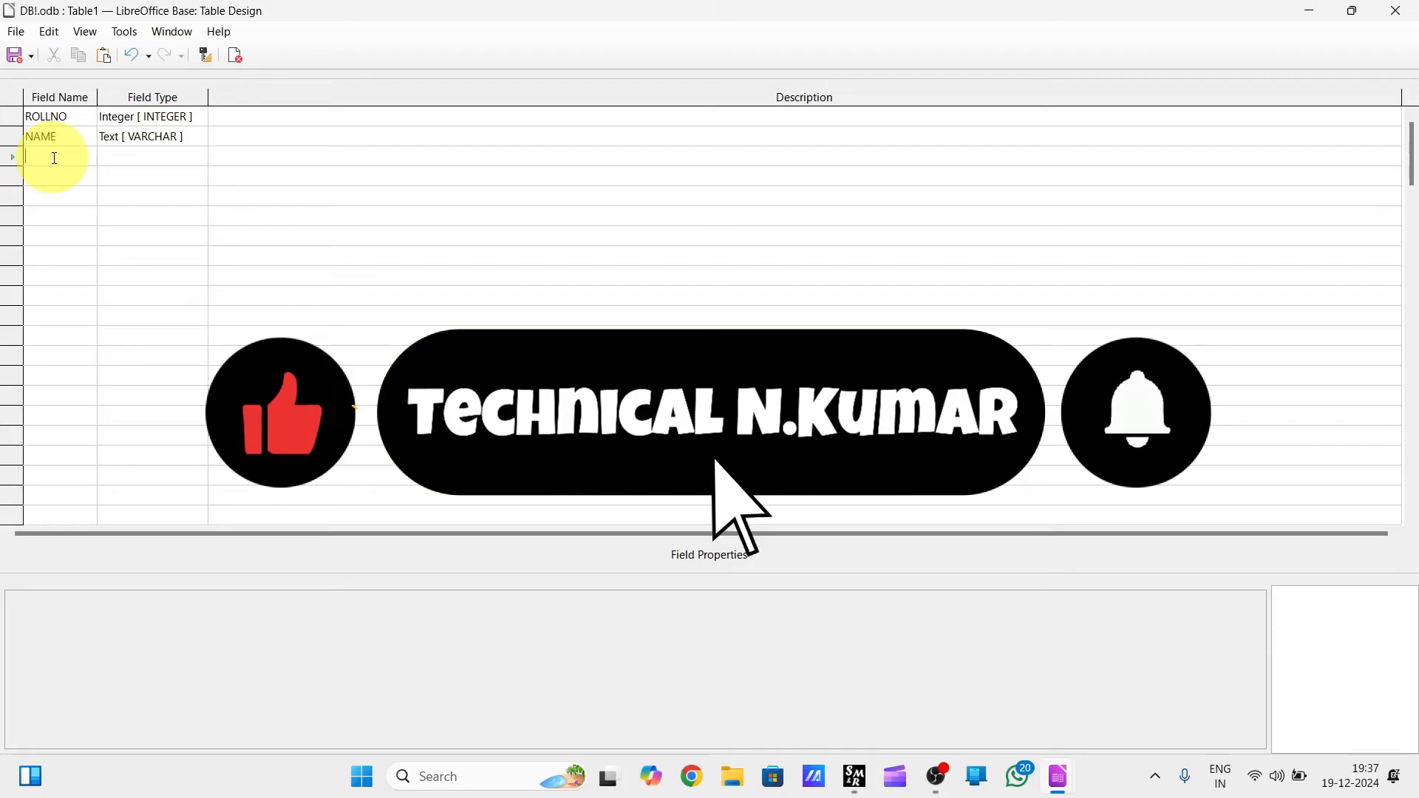
text(MOBILE)
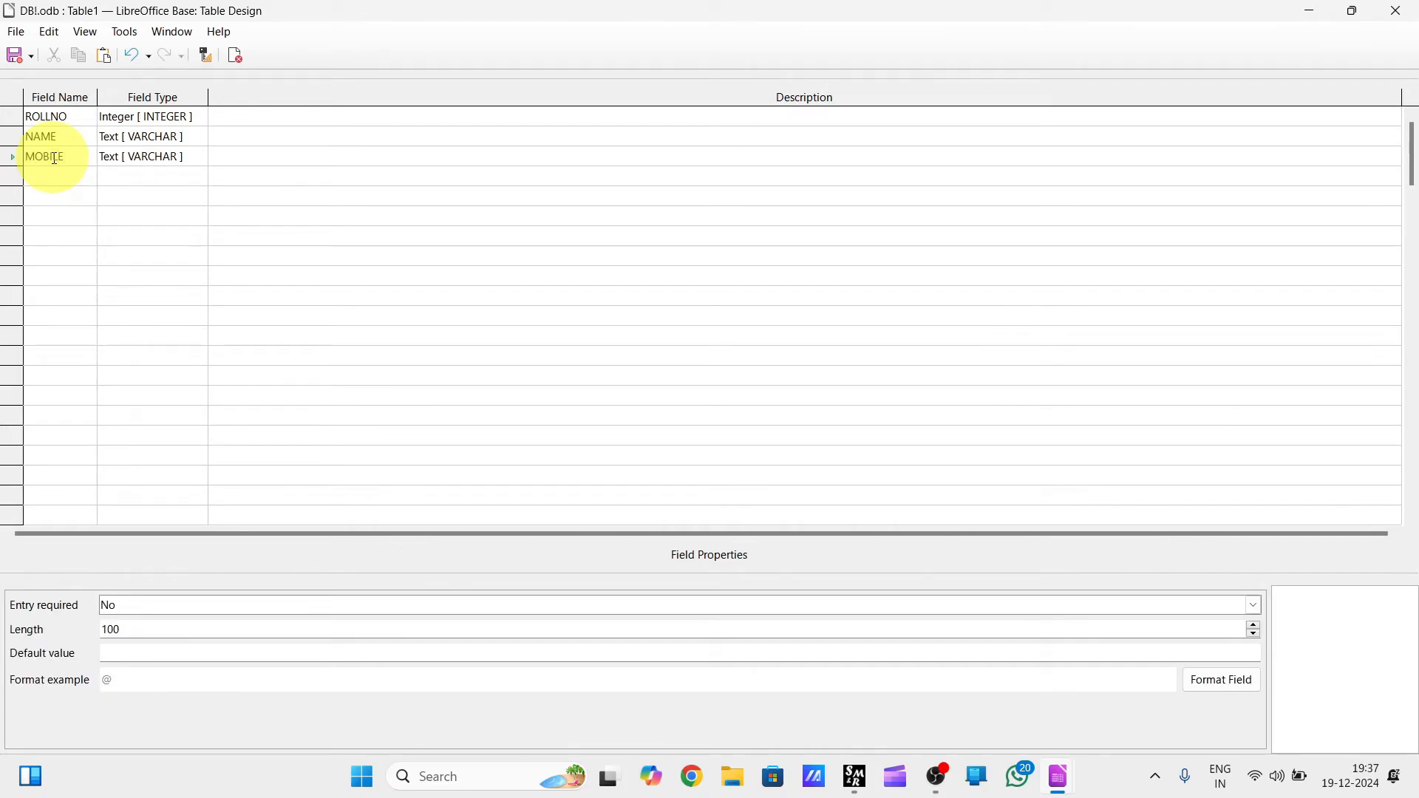
click(189, 156)
click(200, 157)
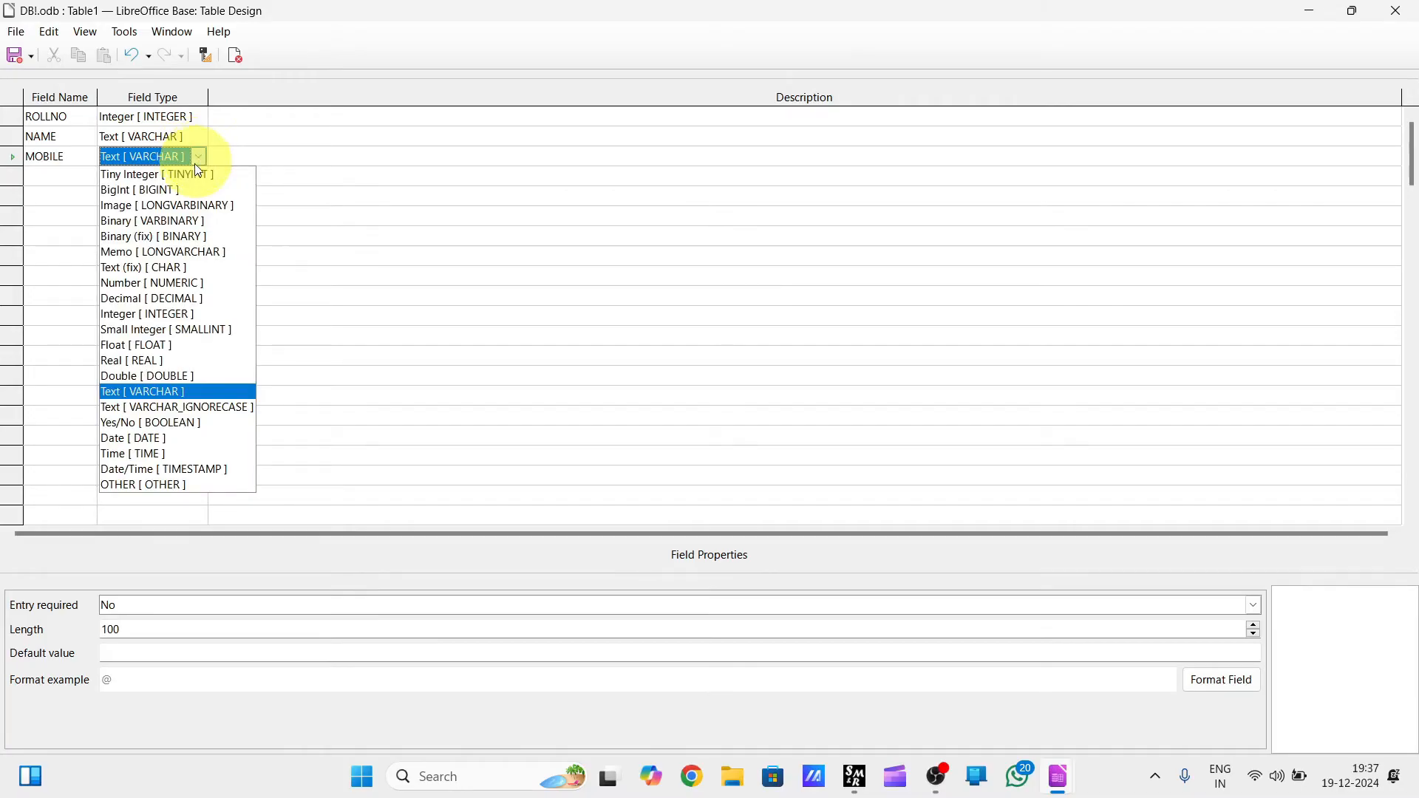
click(195, 314)
Add a fourth field ADDRESS below MOBILE, keeping the default Text [ VARCHAR ] type.
click(59, 176)
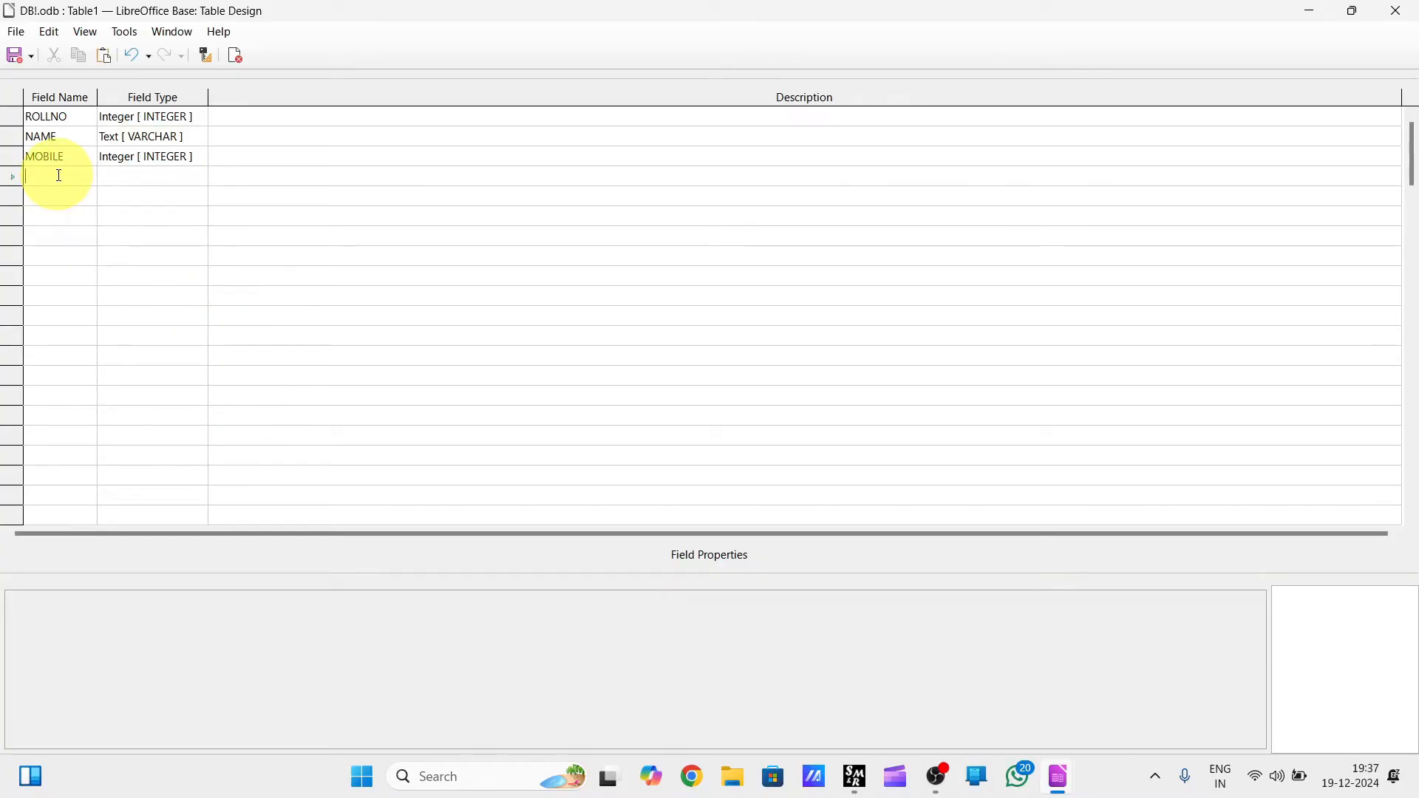
text(ADDR)
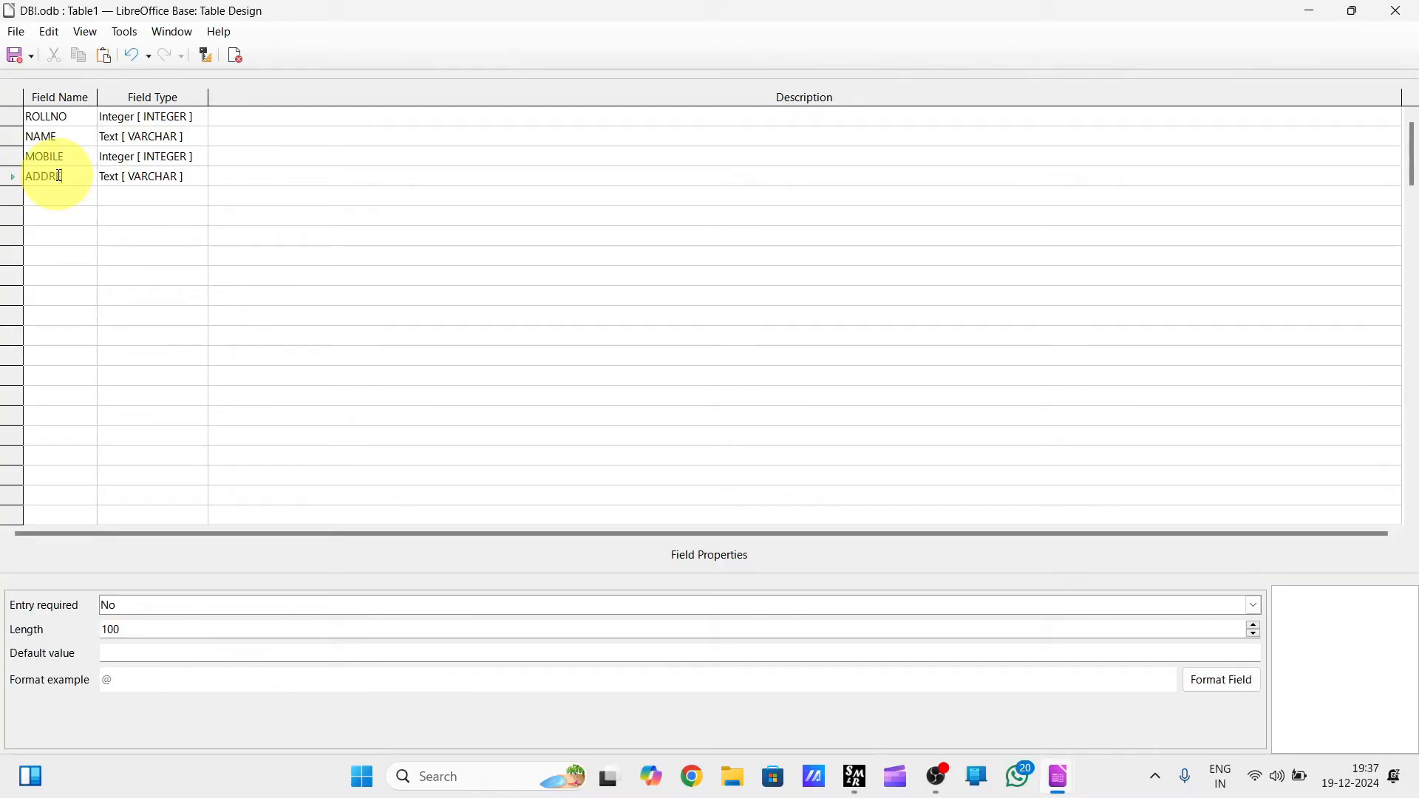
text(ESS)
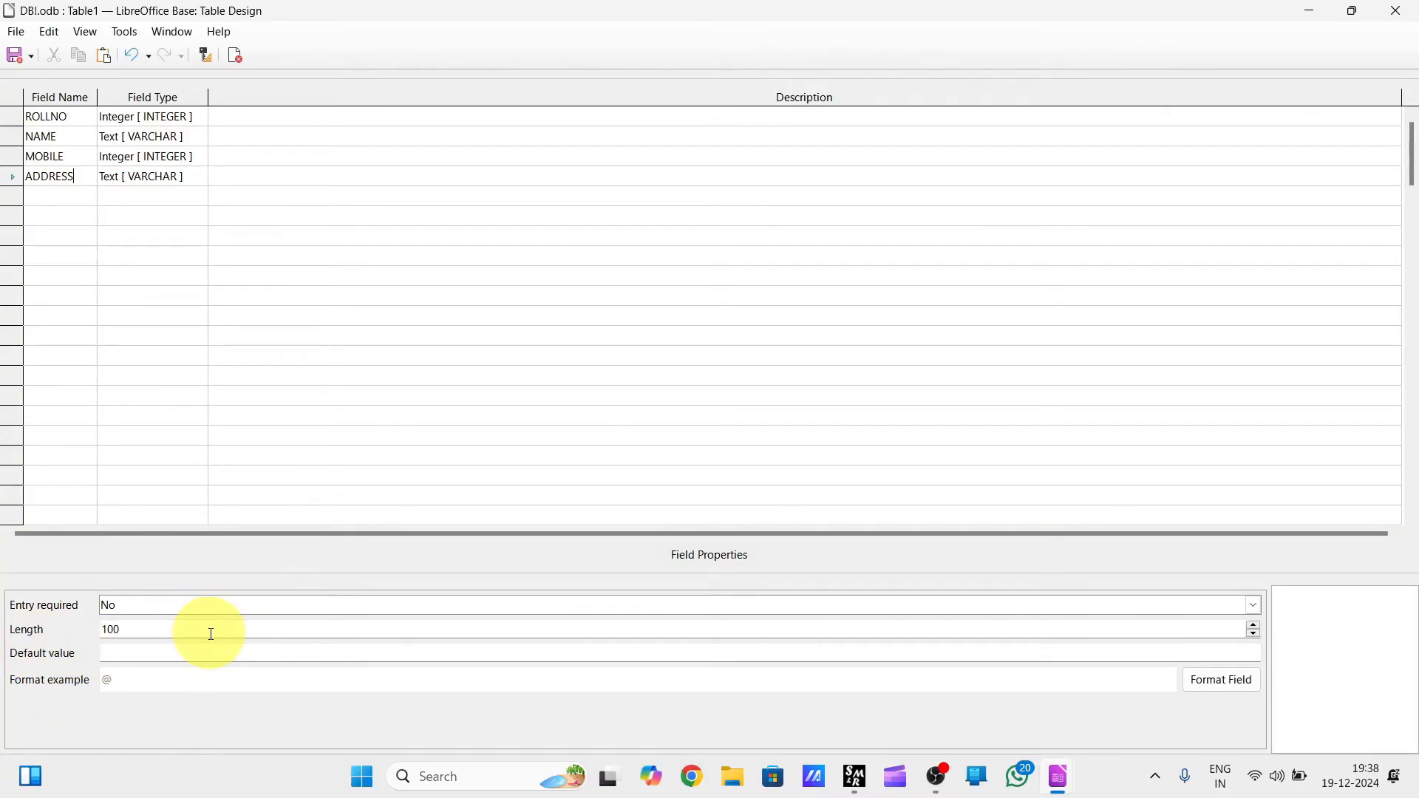
Examine the ROLLNO field's AutoValue, Entry required and Default value properties without changing them.
click(64, 119)
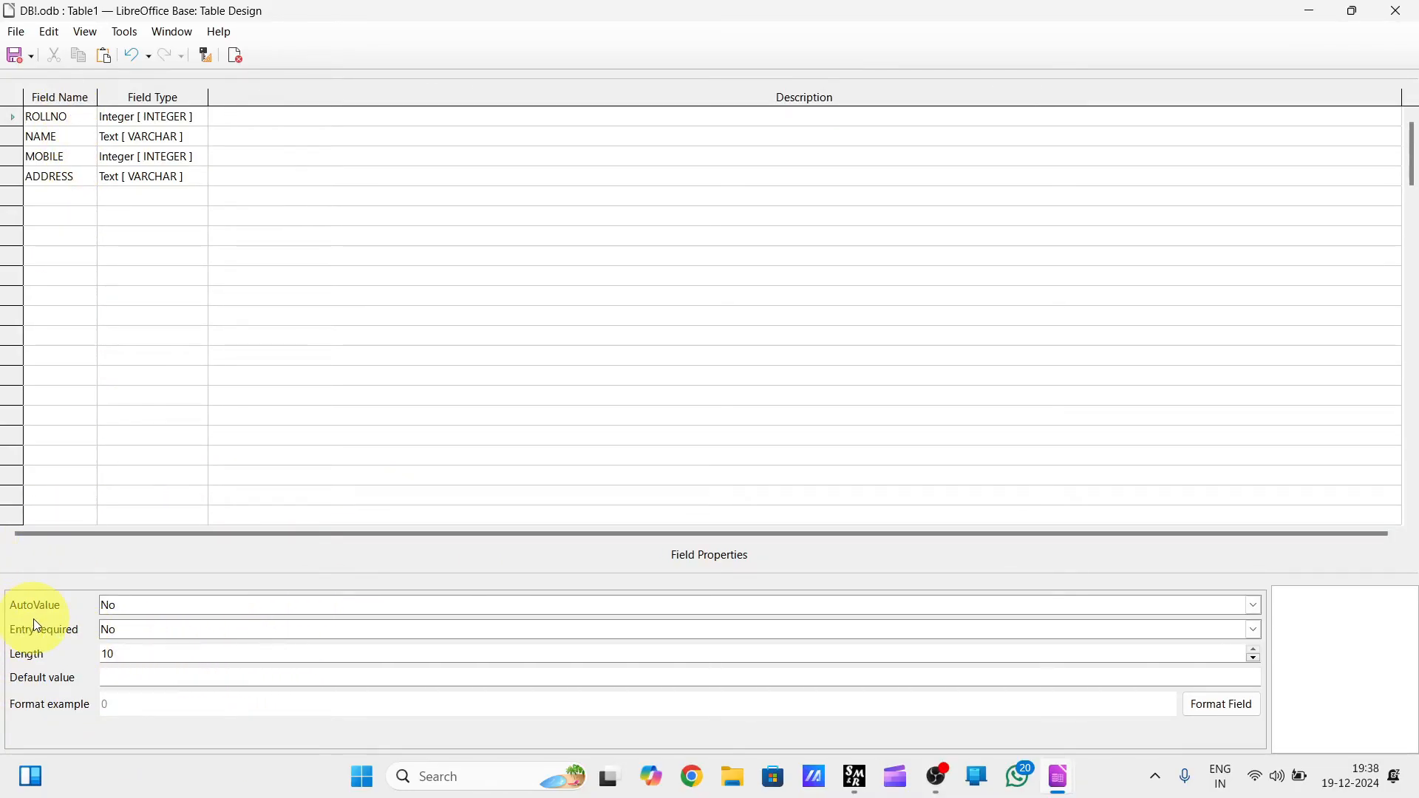
click(167, 609)
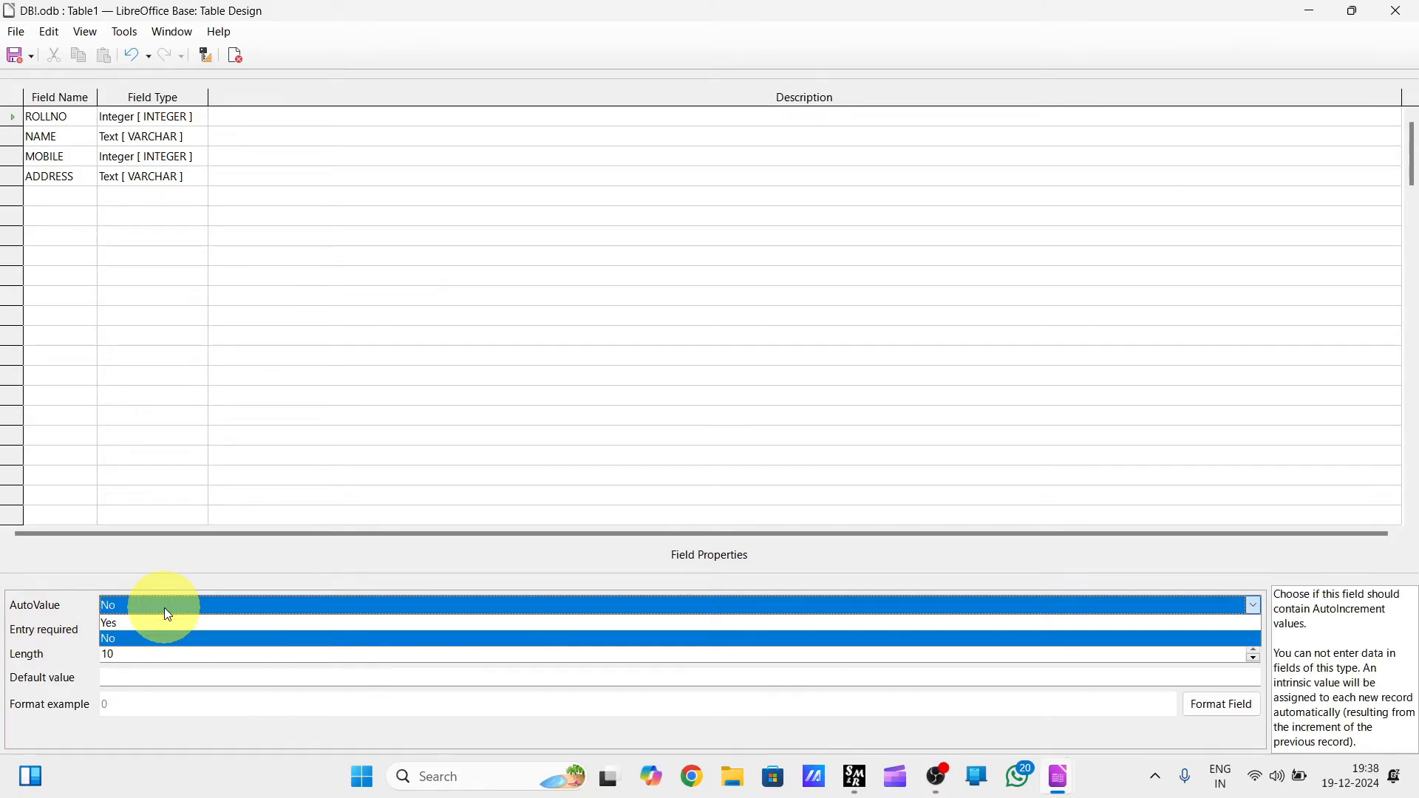
click(166, 612)
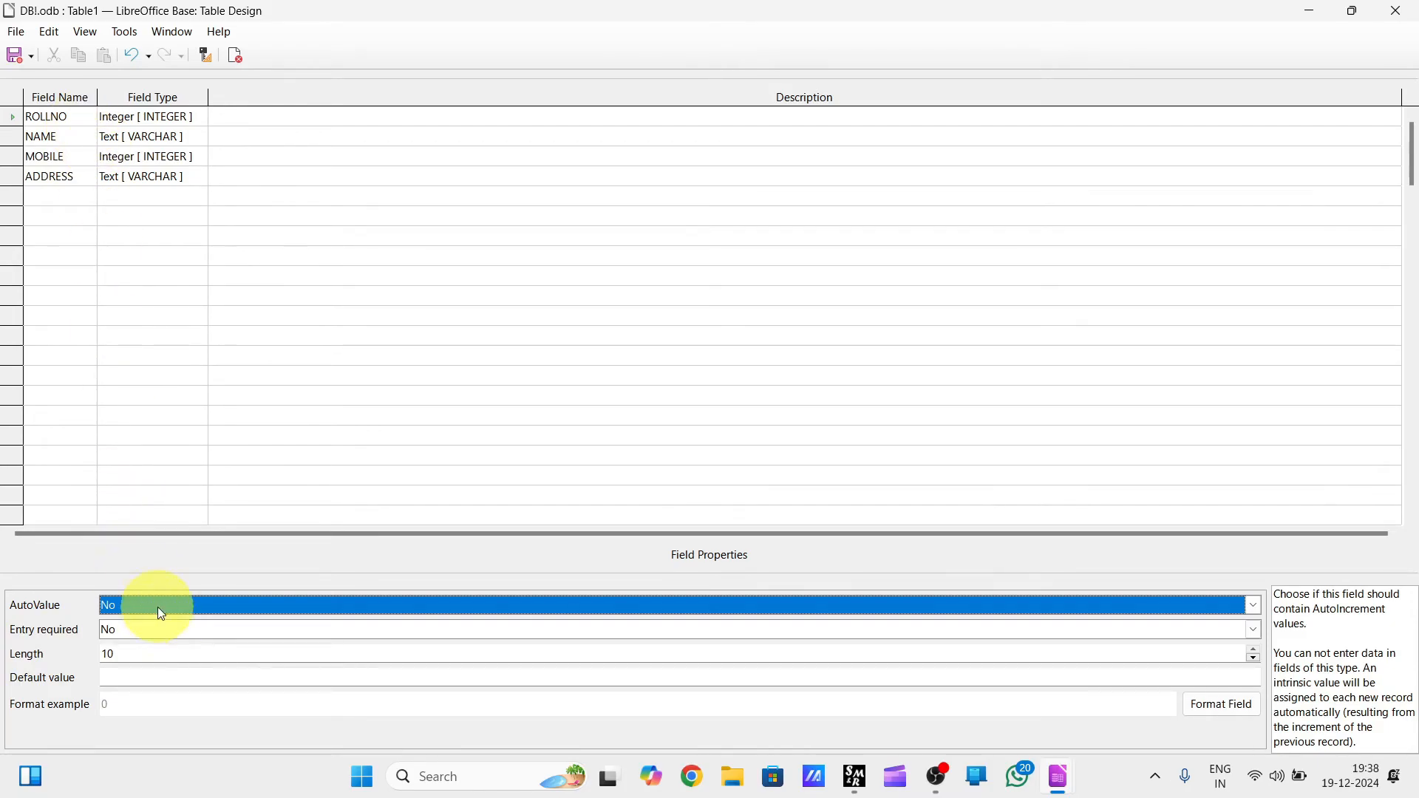
click(201, 629)
click(201, 629)
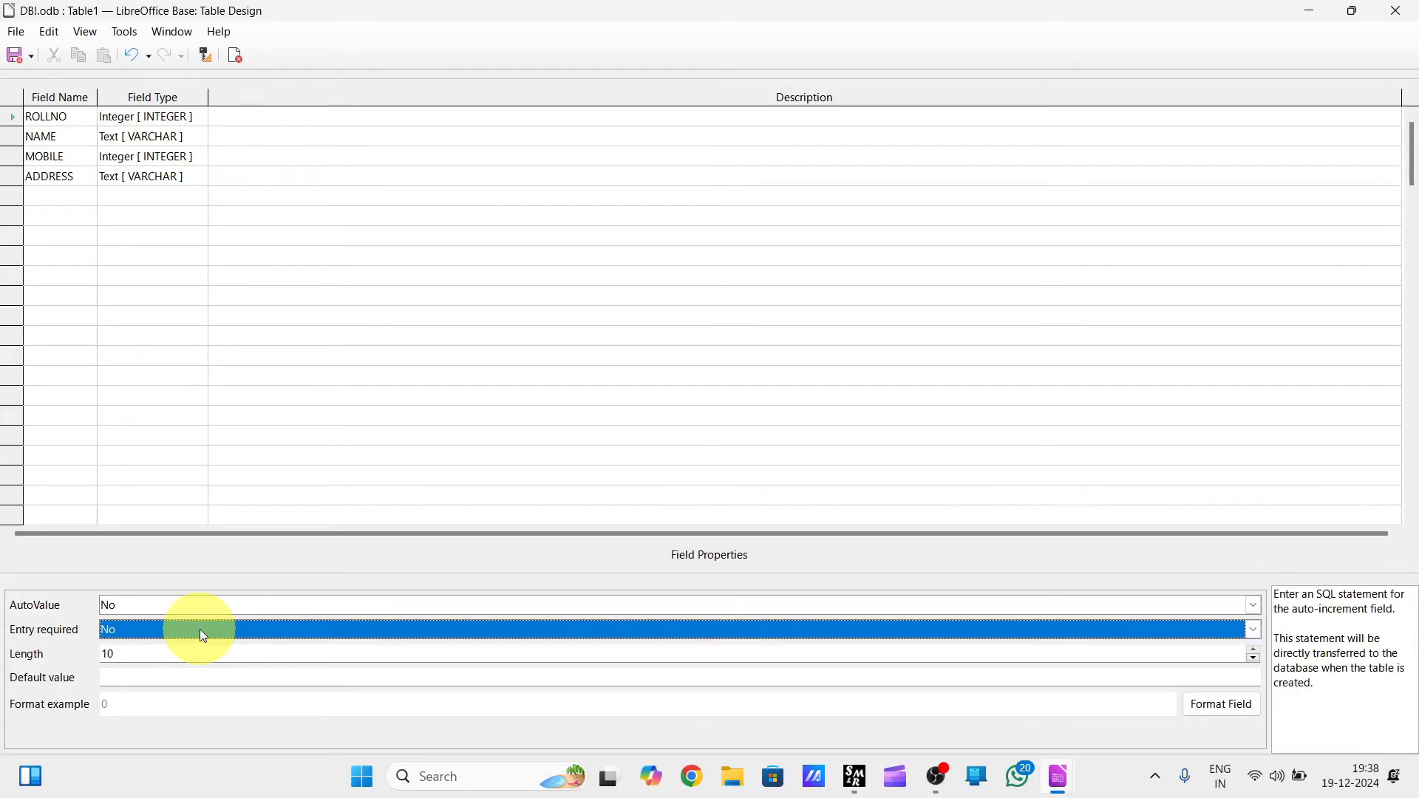
click(201, 629)
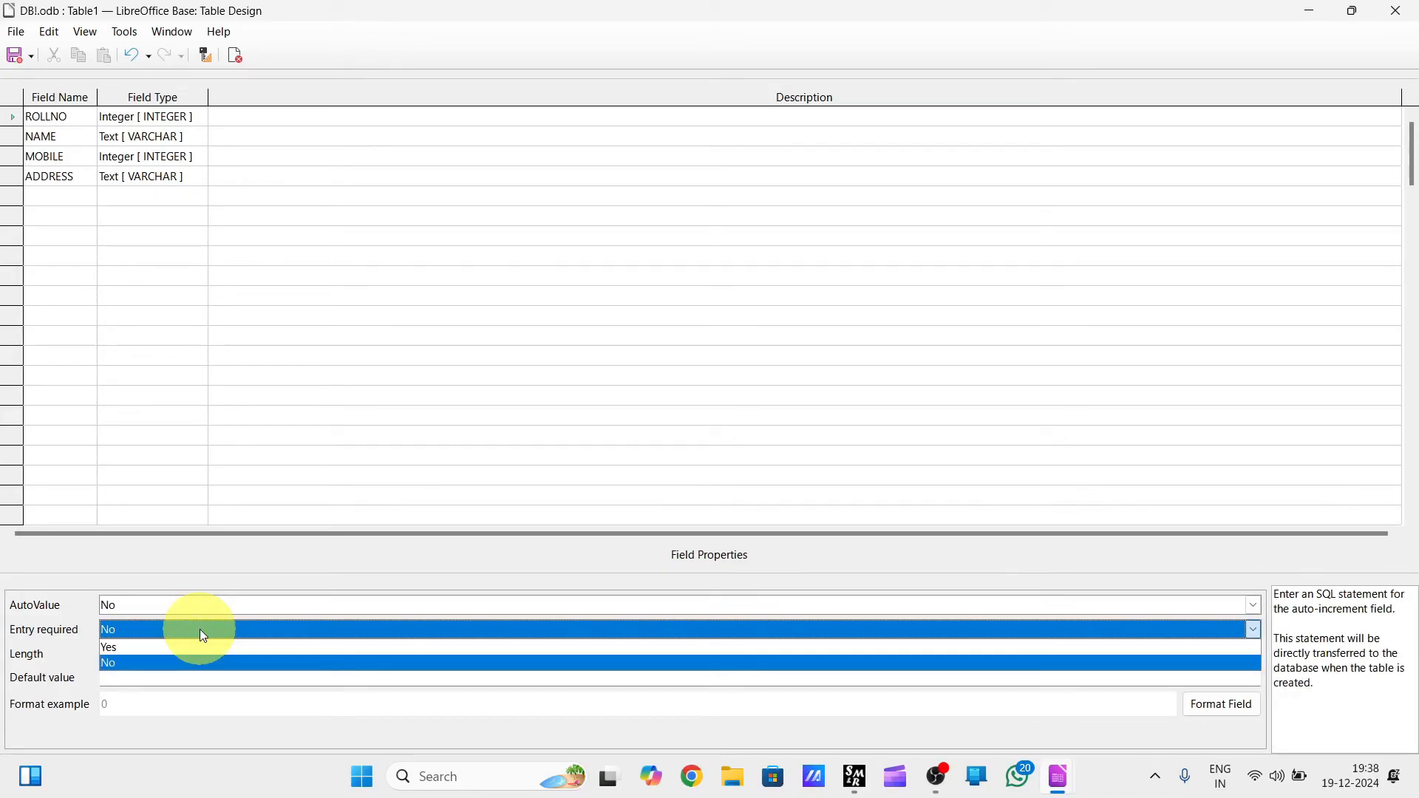
click(199, 628)
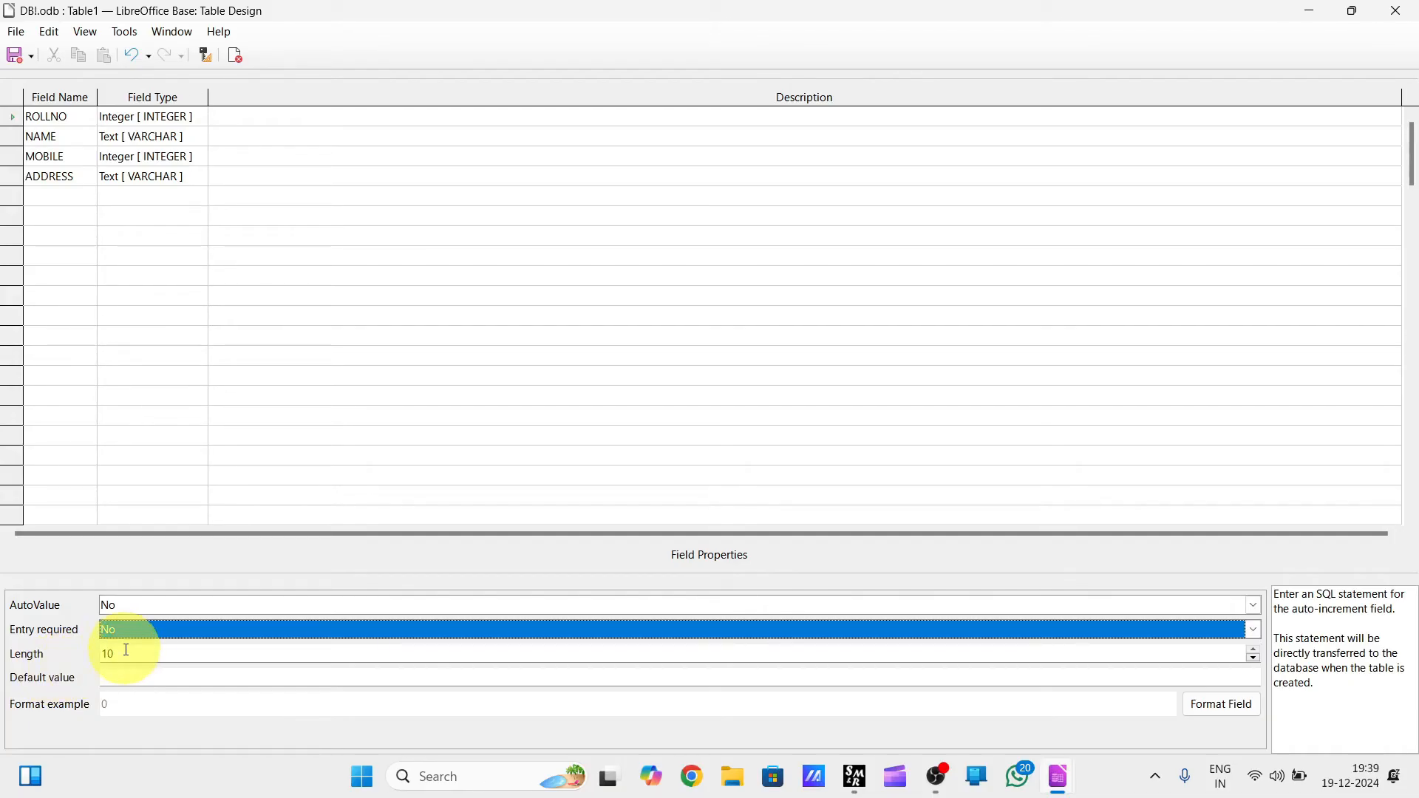
click(124, 674)
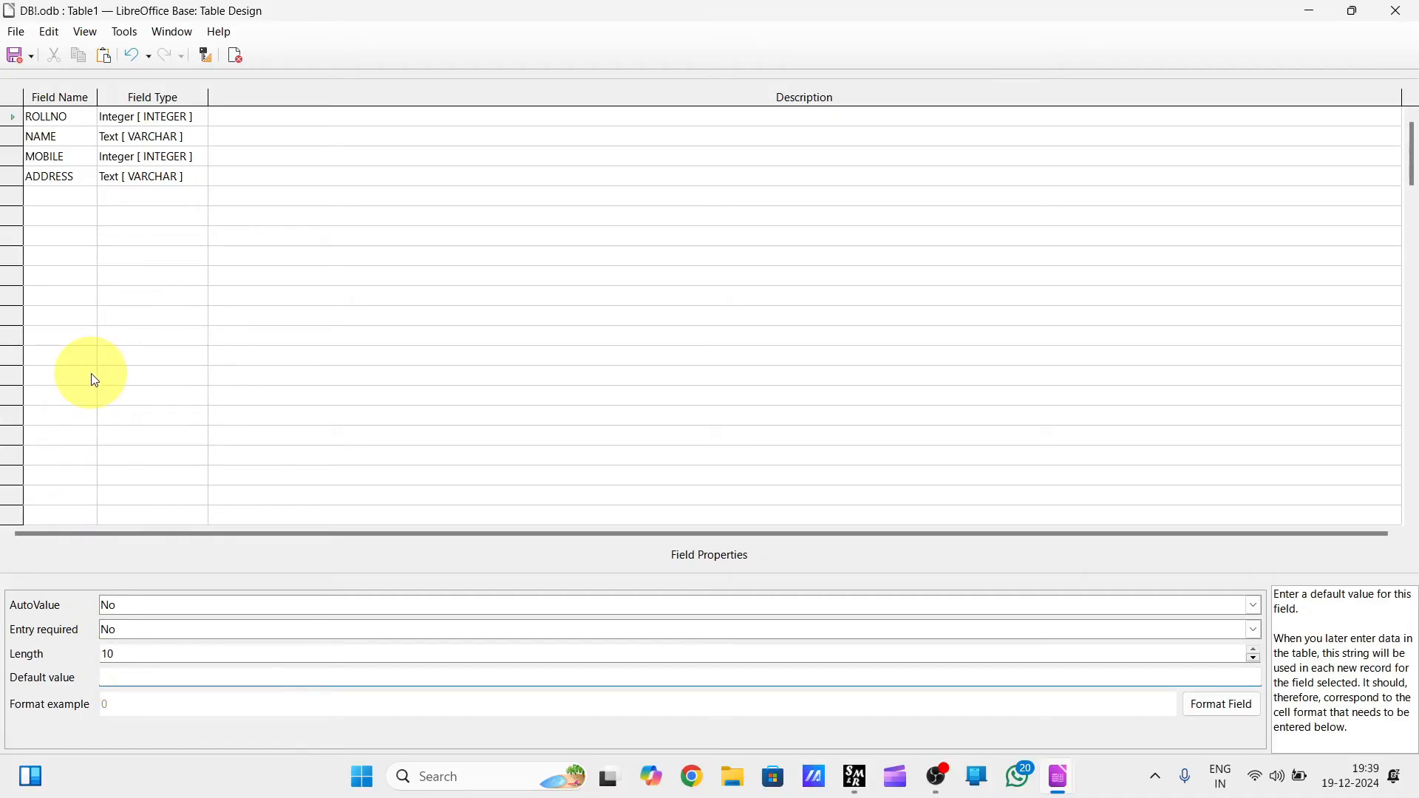
Set the ADDRESS field's default value to MADHYA PRADESH and keep Entry required at No.
click(71, 184)
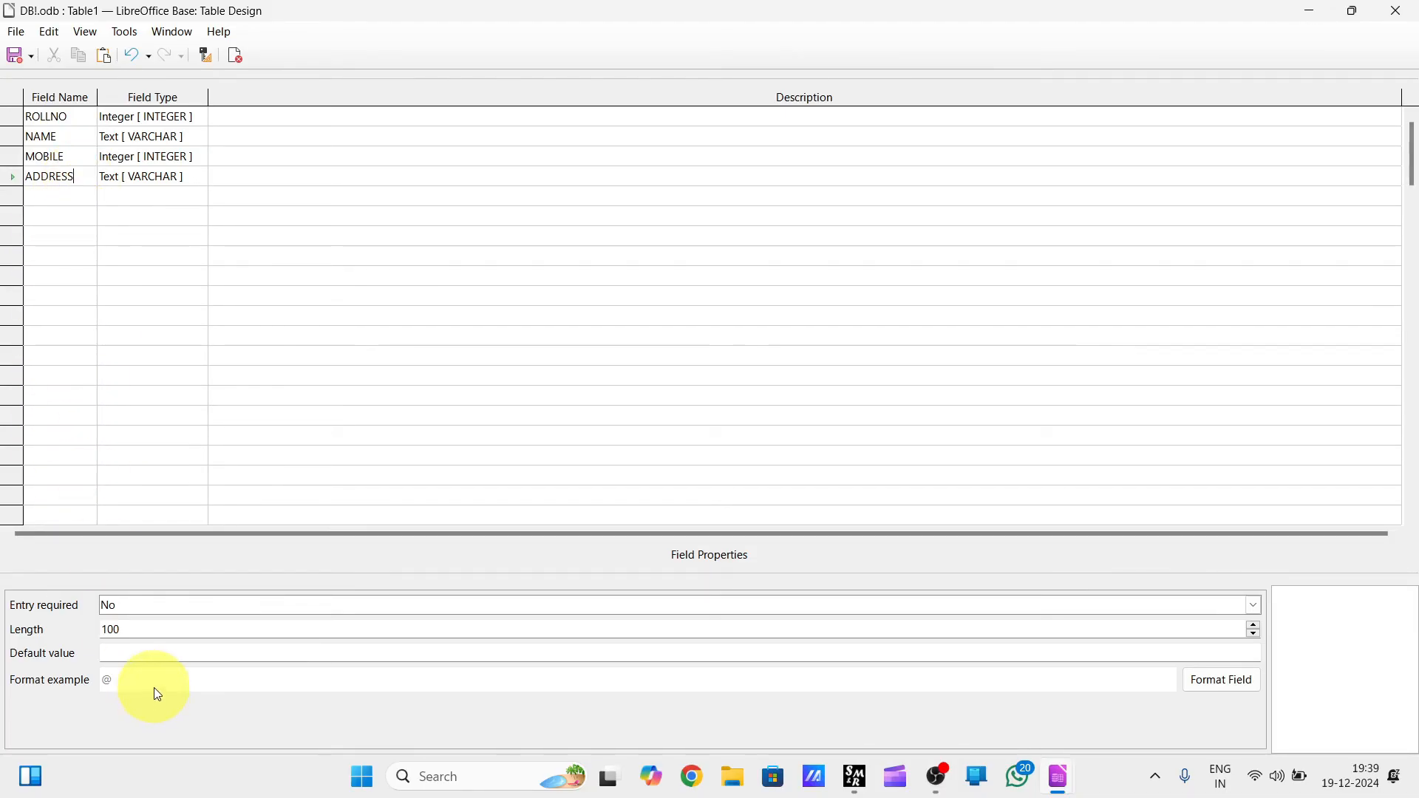
click(127, 649)
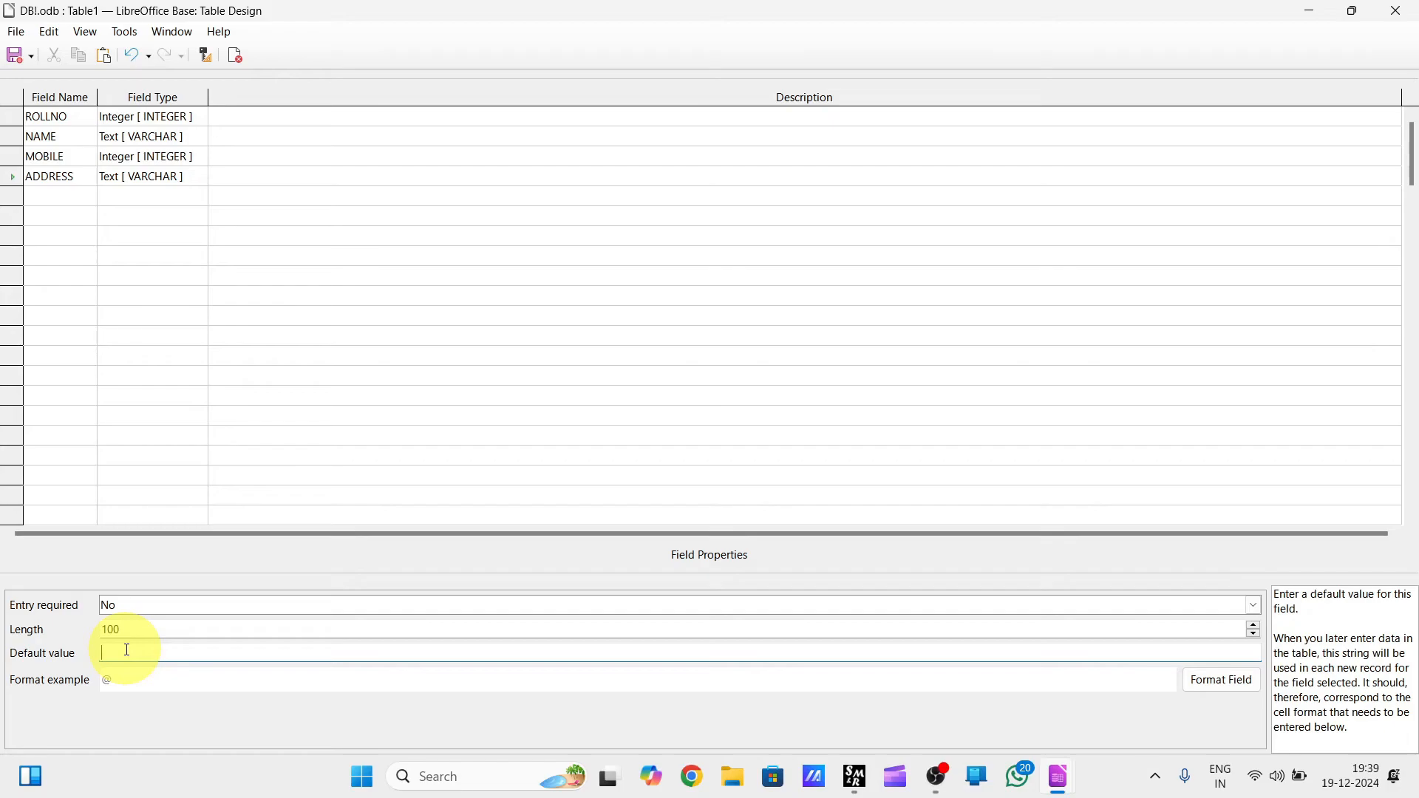
text(MADHYA PRADESH)
click(146, 610)
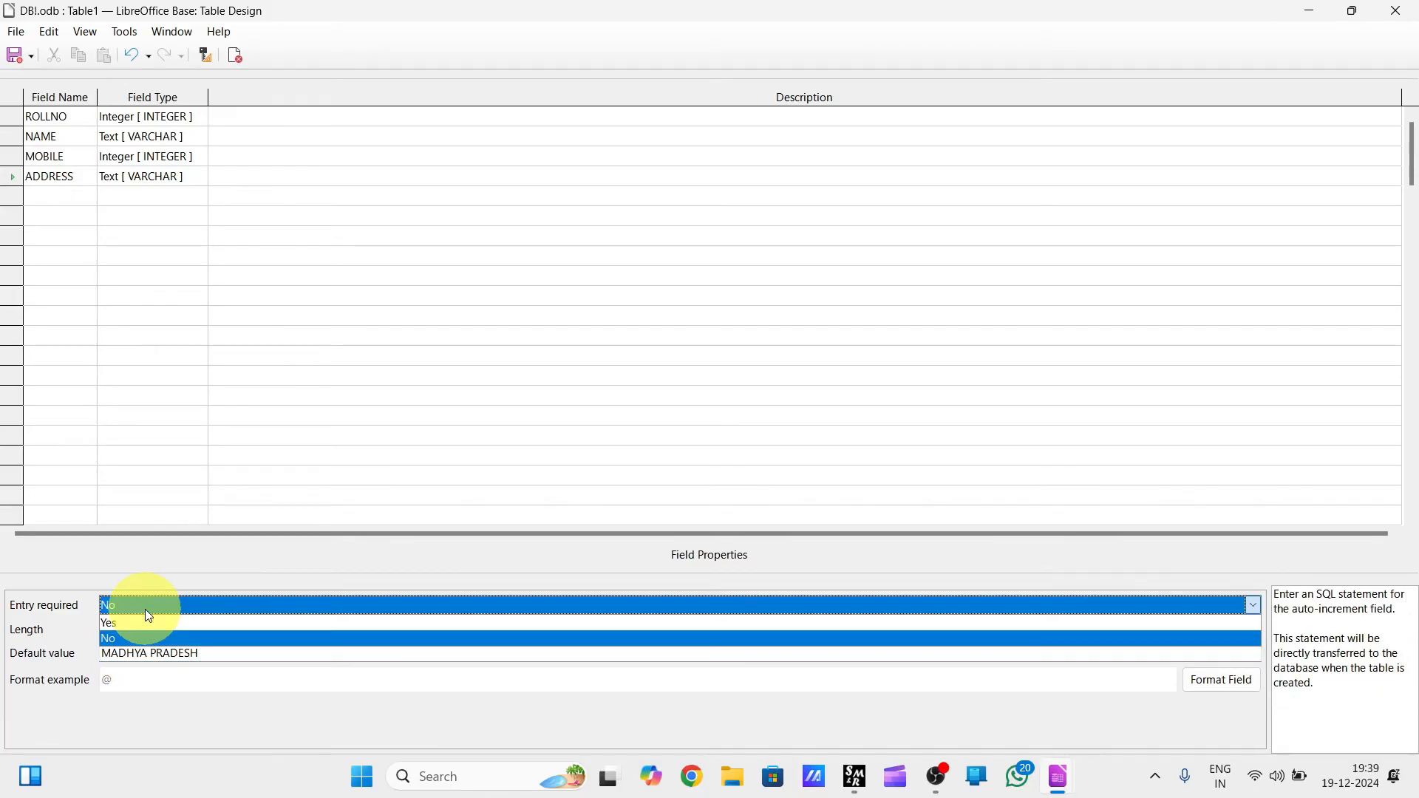
click(135, 638)
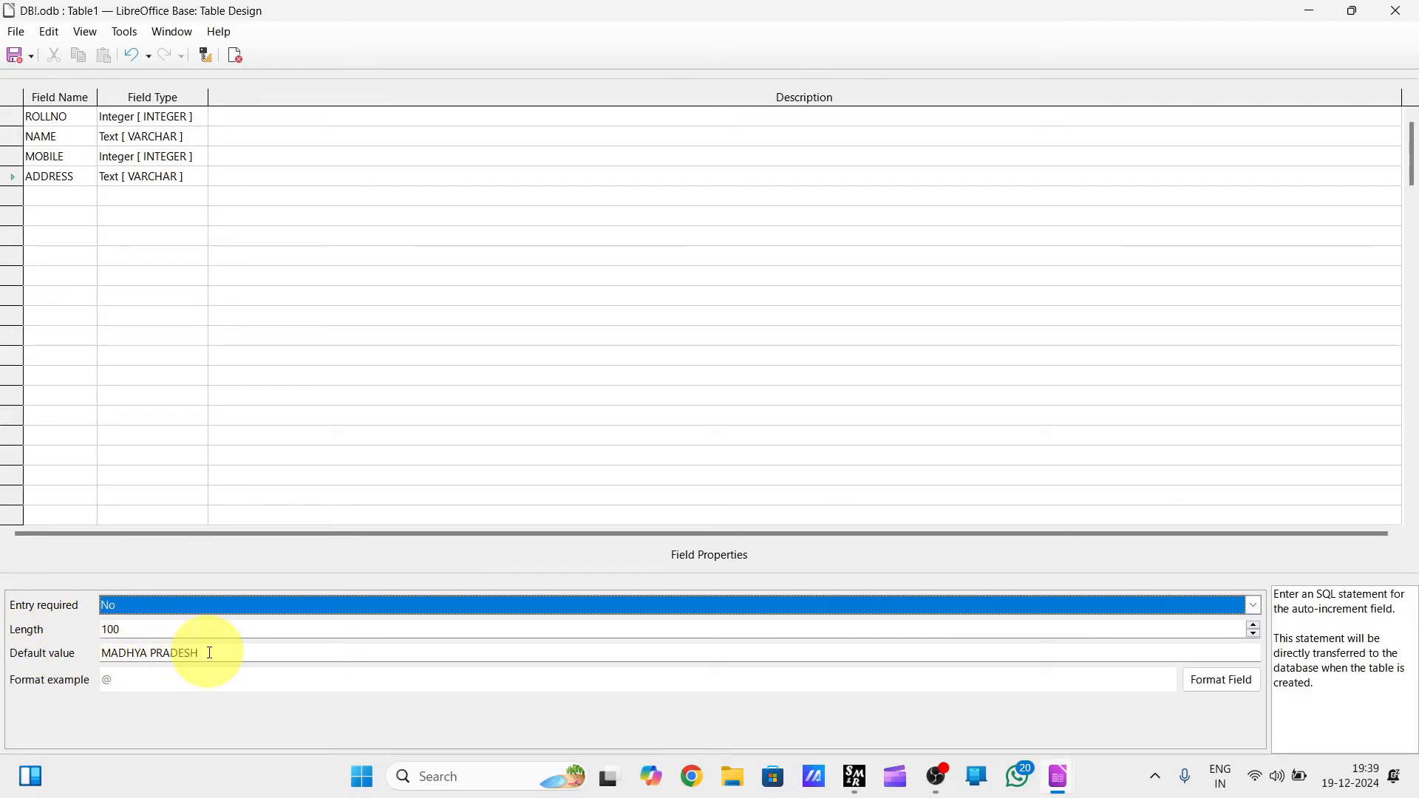
Set Entry required to Yes for the ROLLNO field.
click(74, 113)
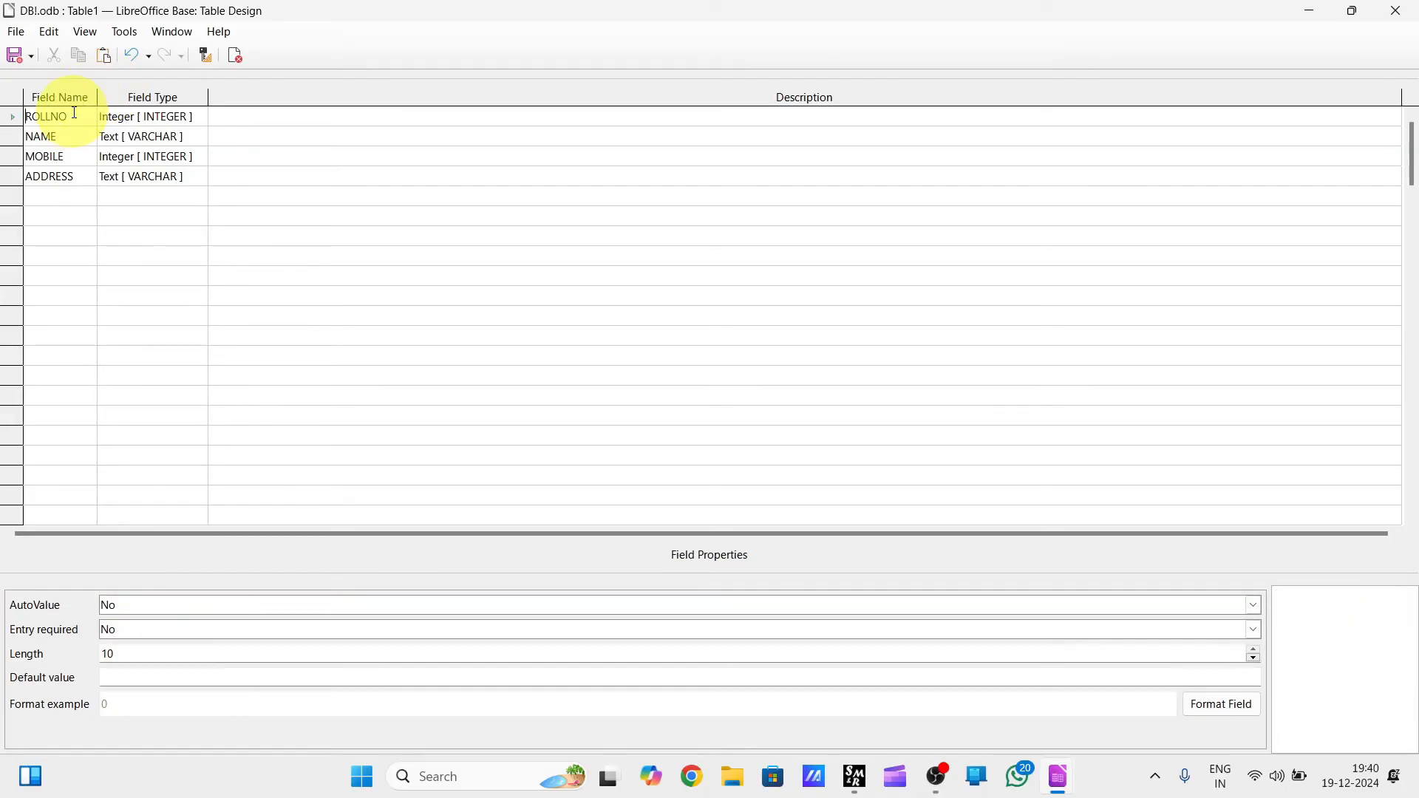
click(152, 625)
click(128, 649)
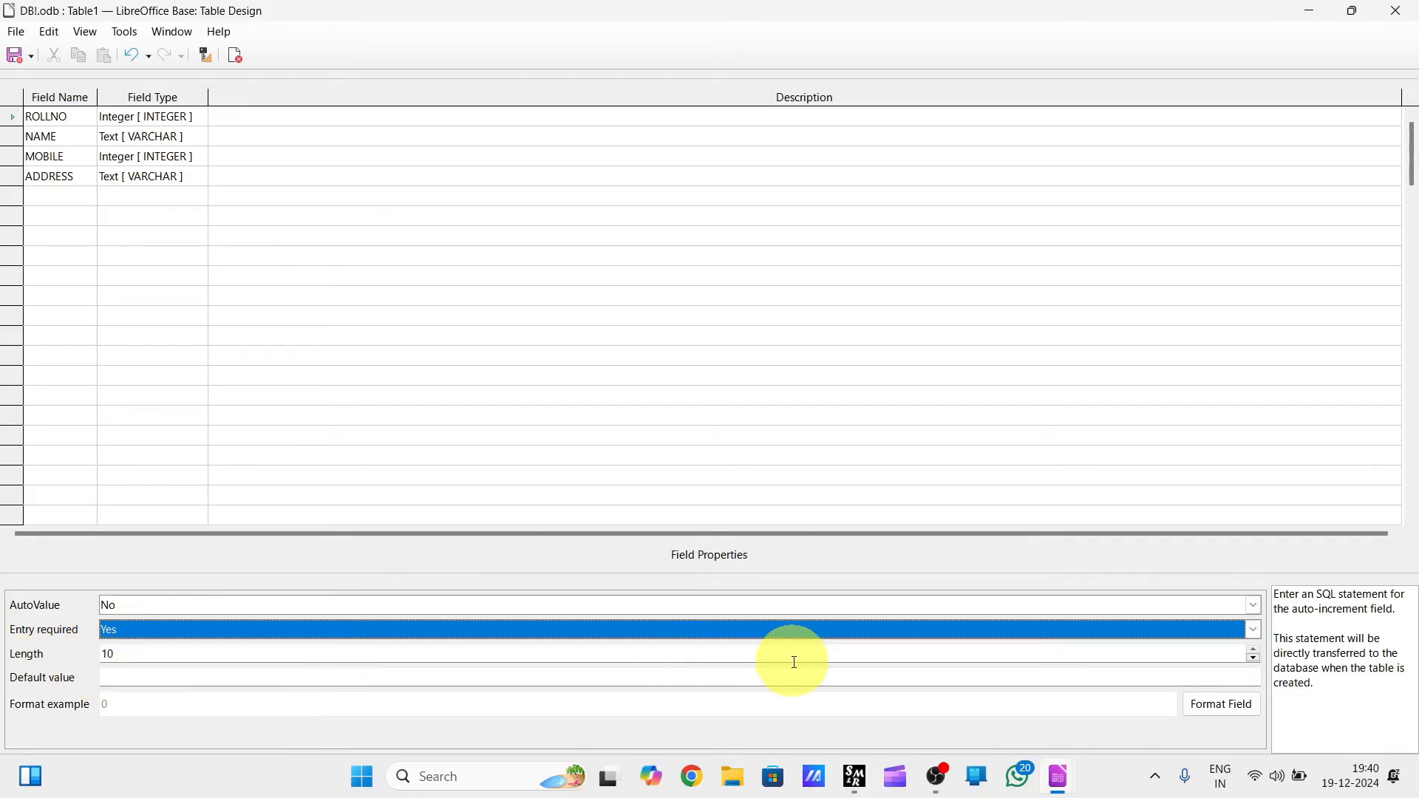
click(371, 243)
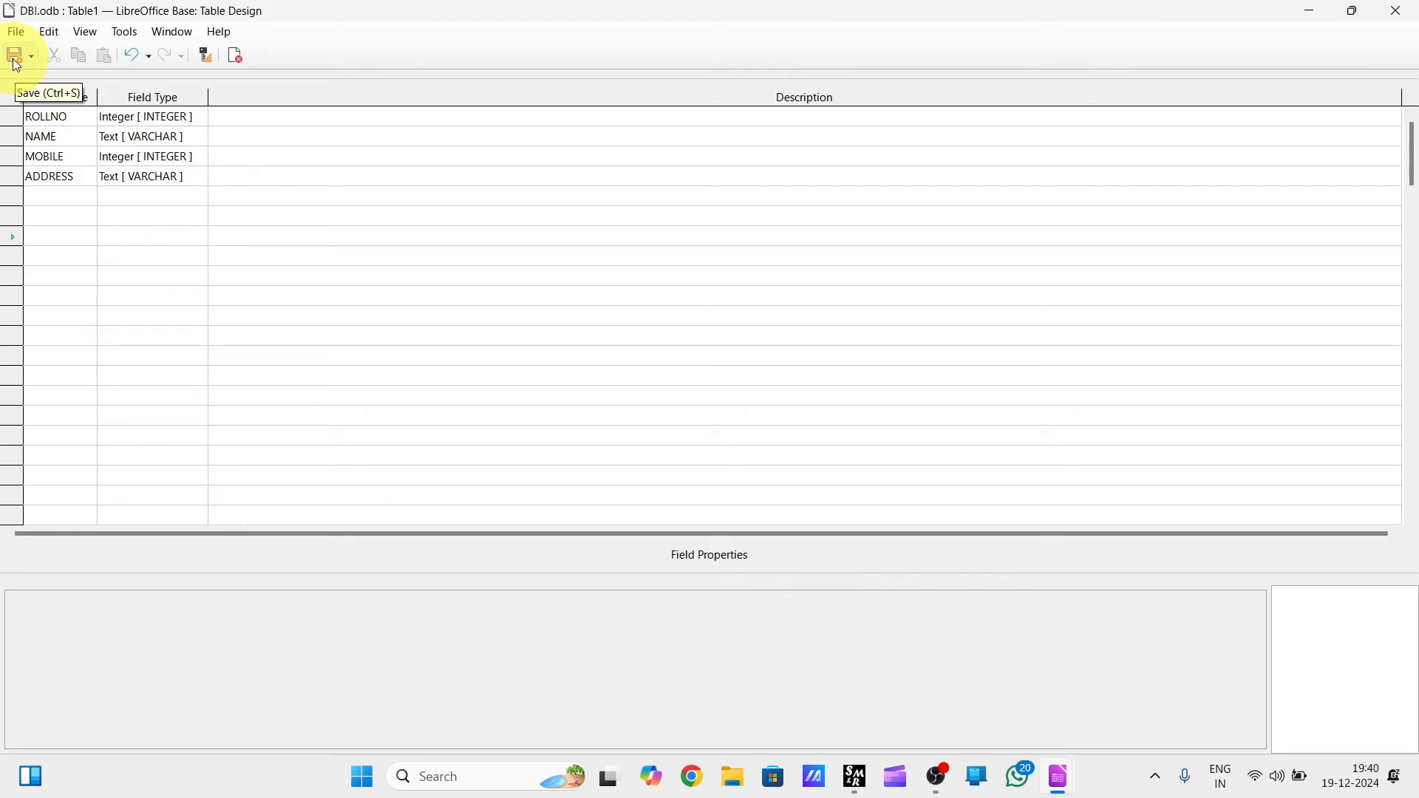
Close the table design, saving the table as TB1 without creating a primary key.
click(1399, 11)
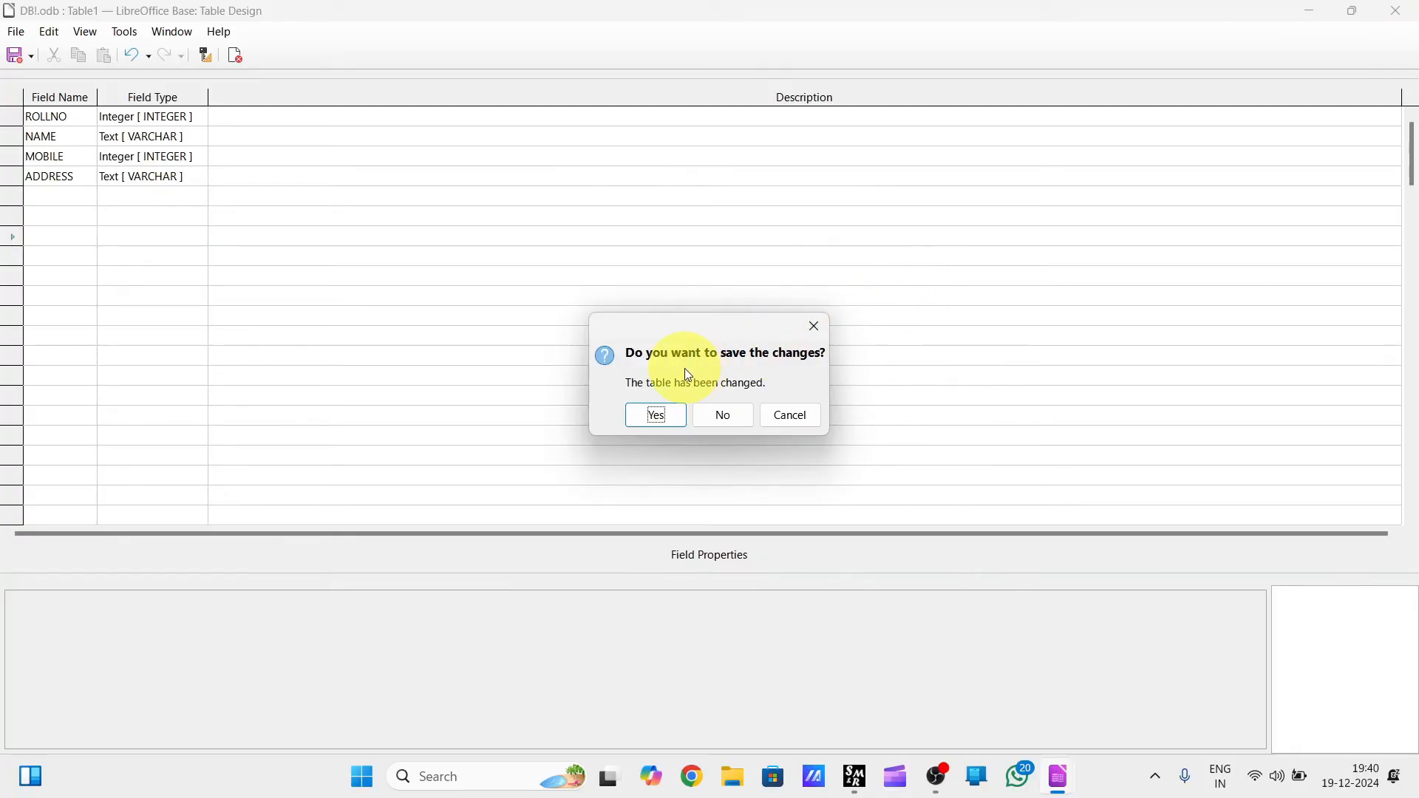
click(656, 419)
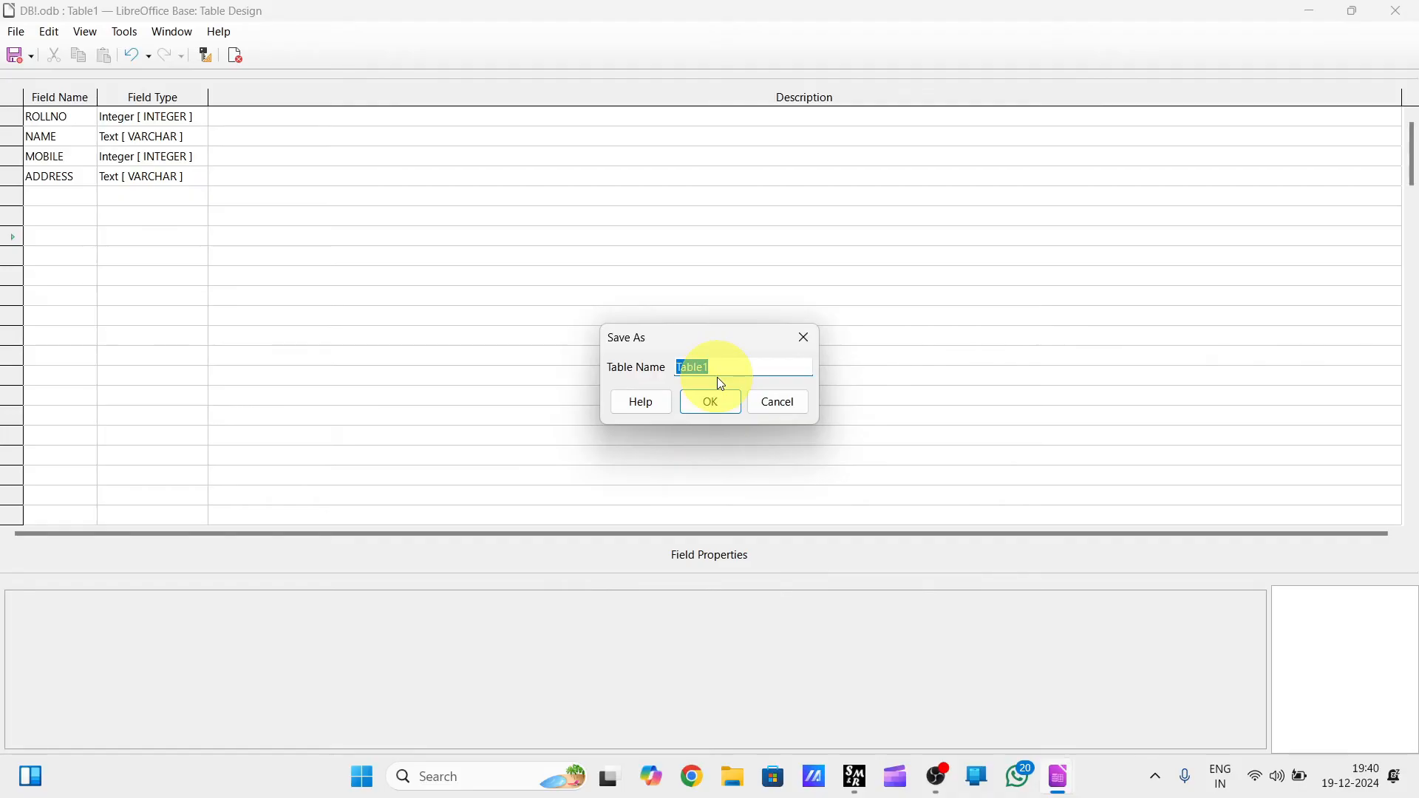
text(t)
click(721, 408)
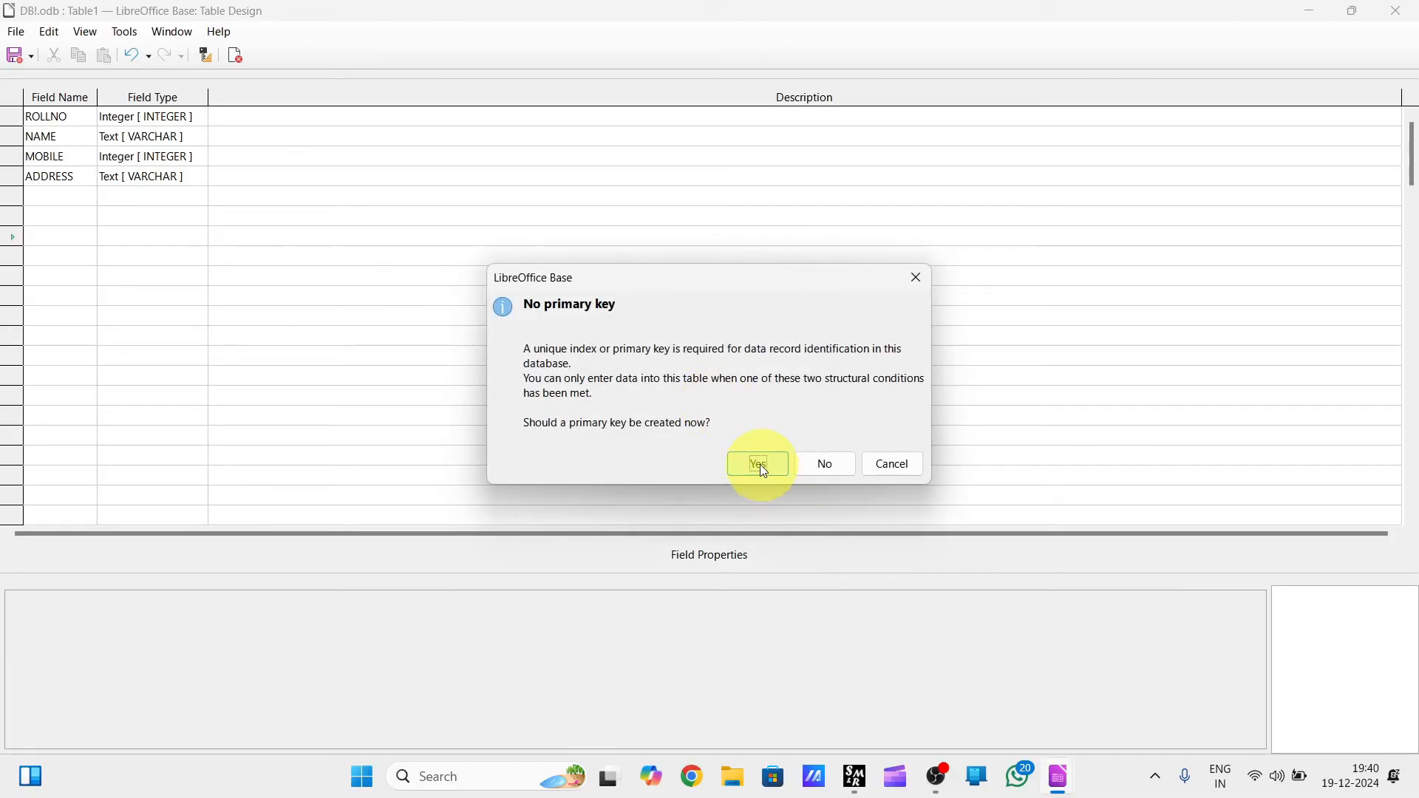
drag(653, 286, 569, 276)
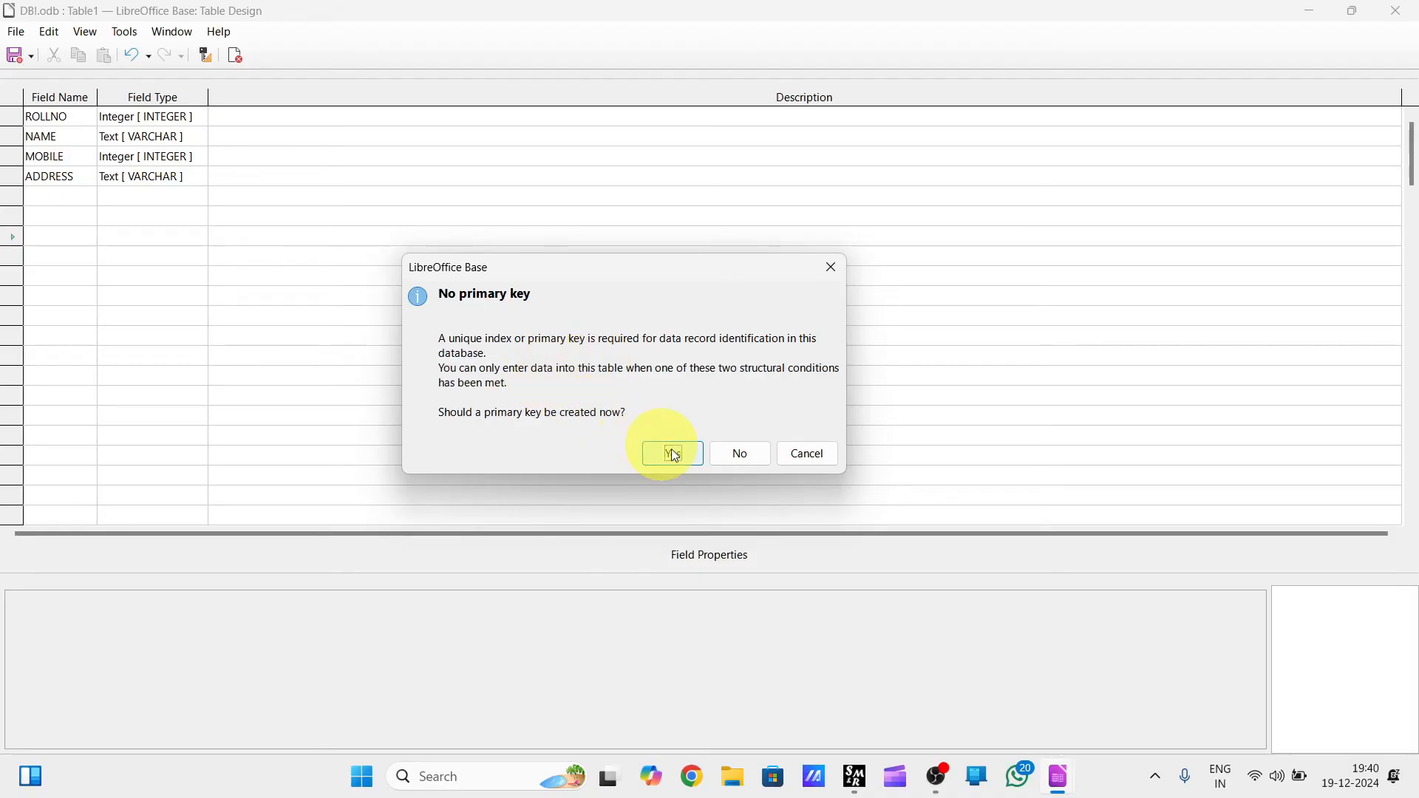
click(737, 461)
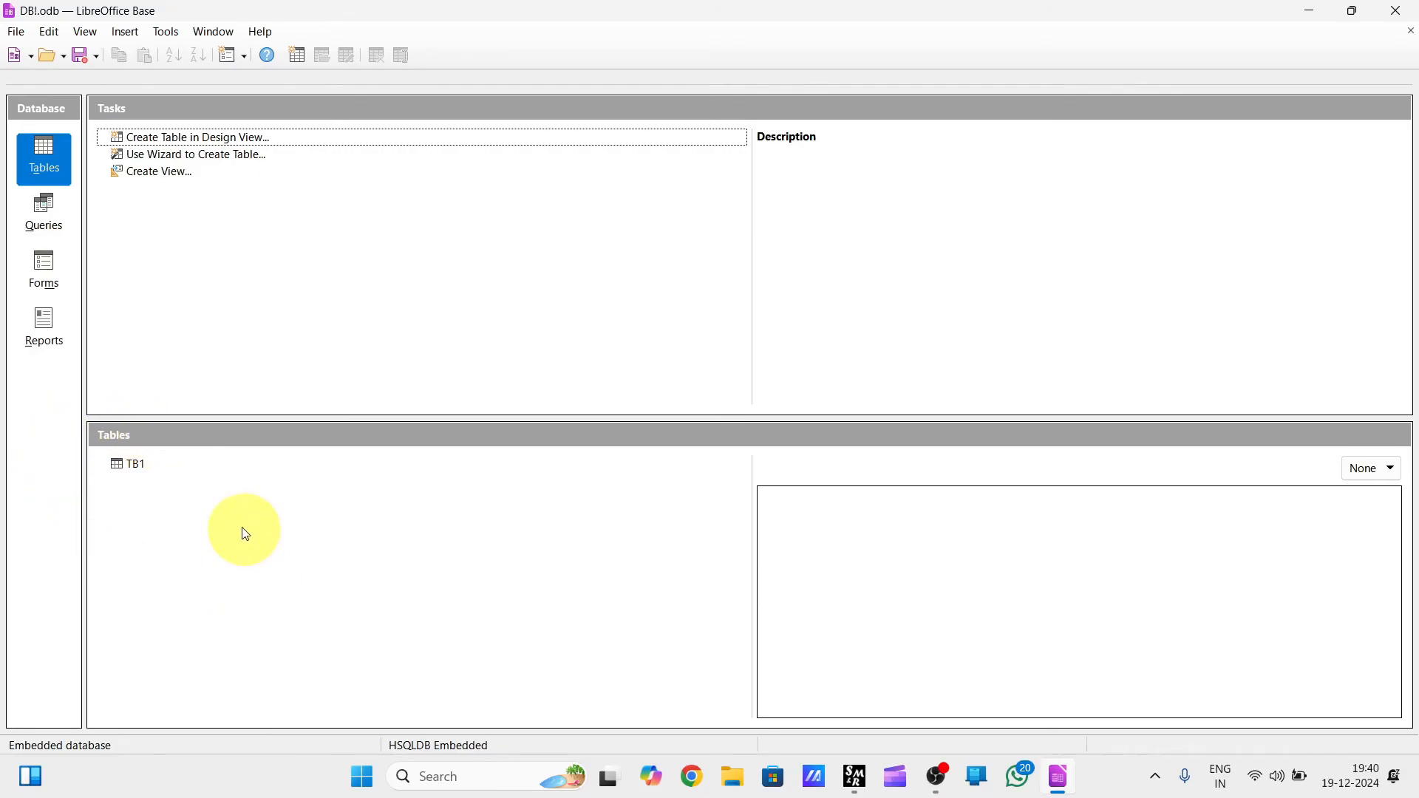
Refresh the table list and open TB1 to examine its data view, closing it again.
click(86, 34)
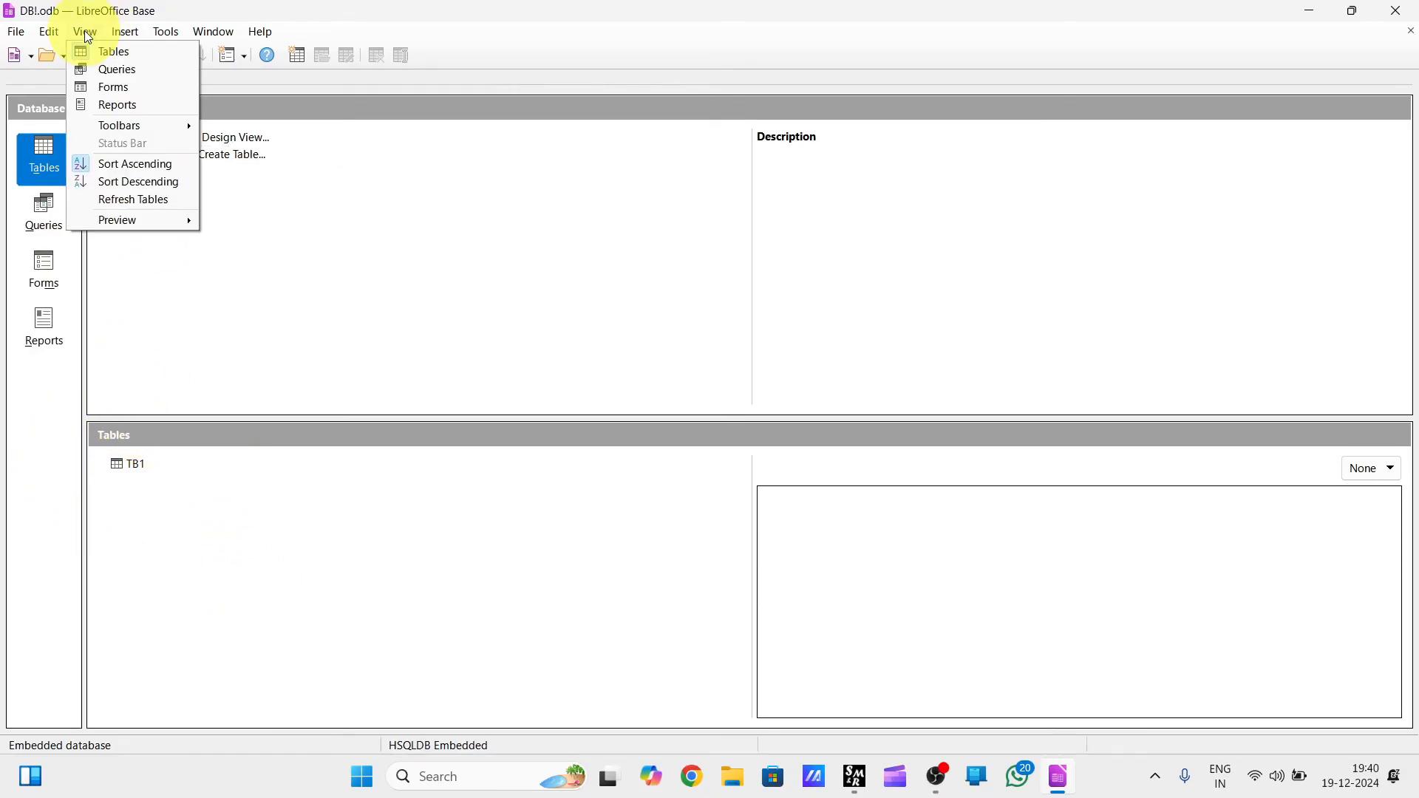
click(135, 201)
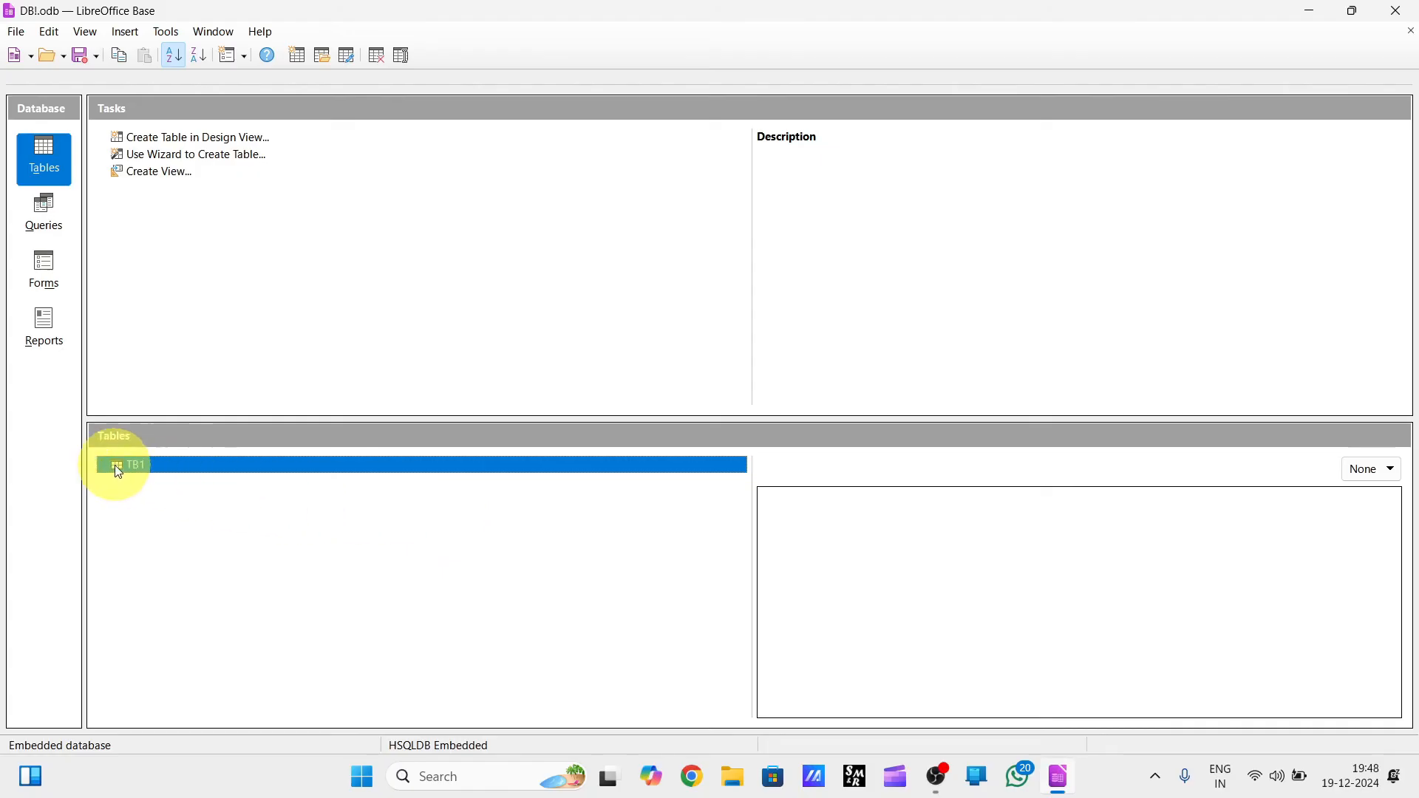
right_click(162, 466)
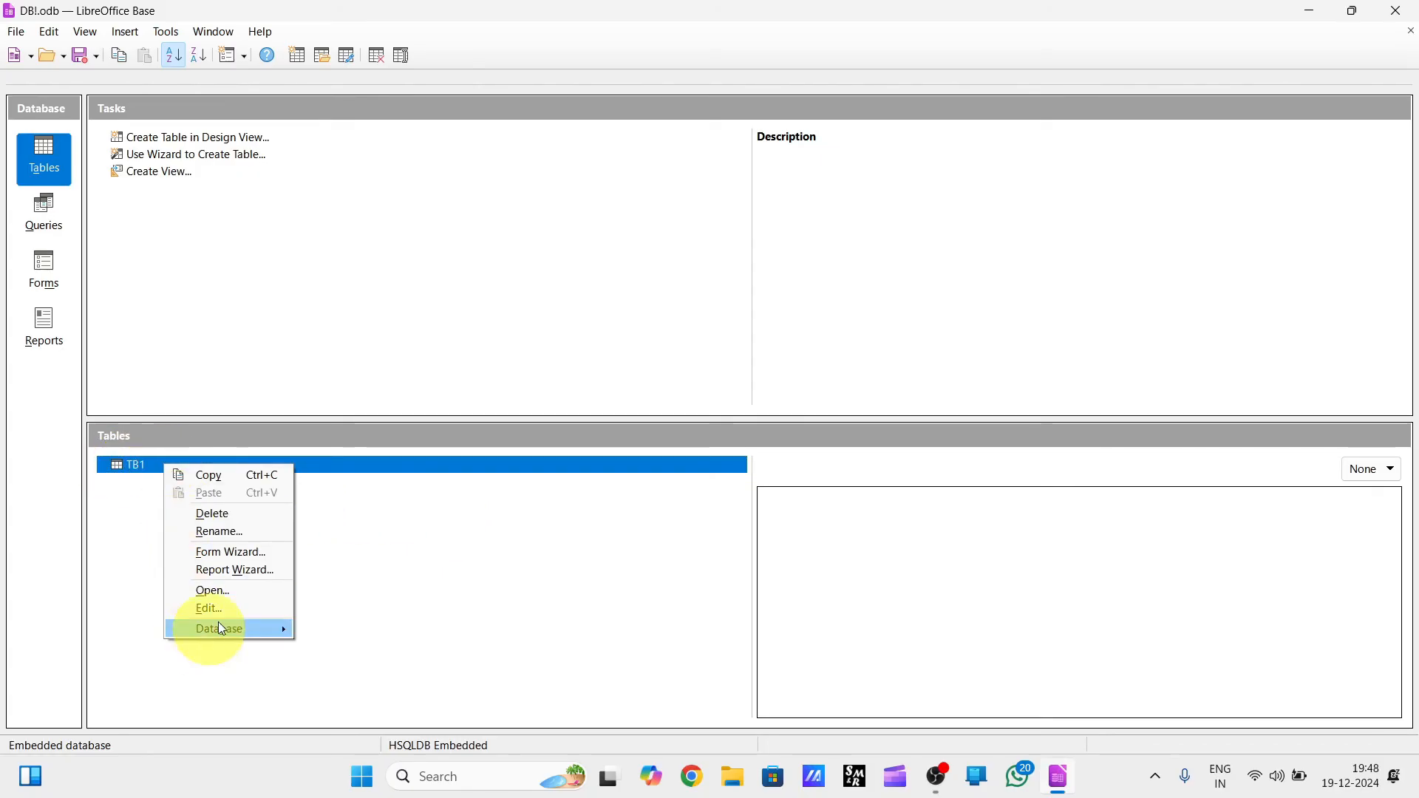
click(226, 590)
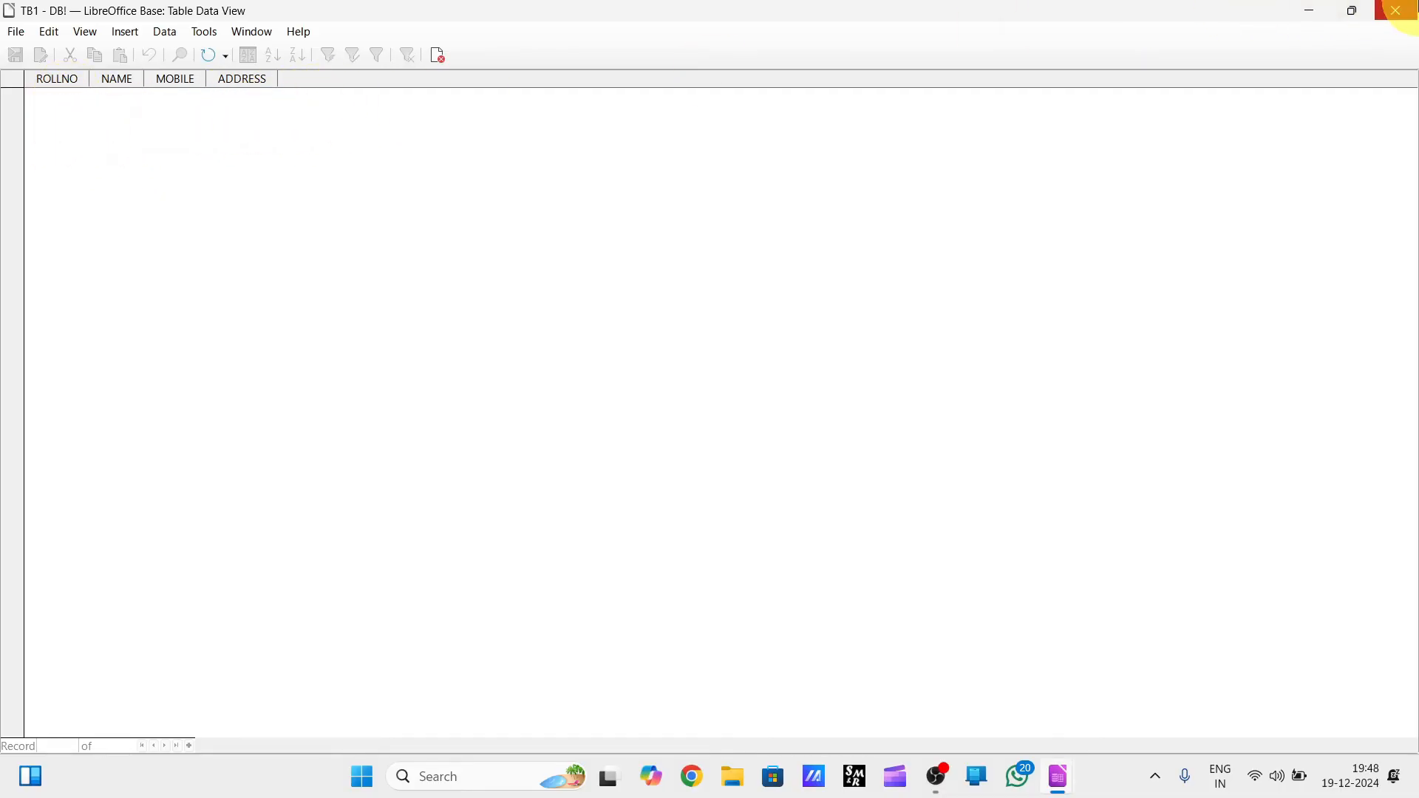
click(1413, 11)
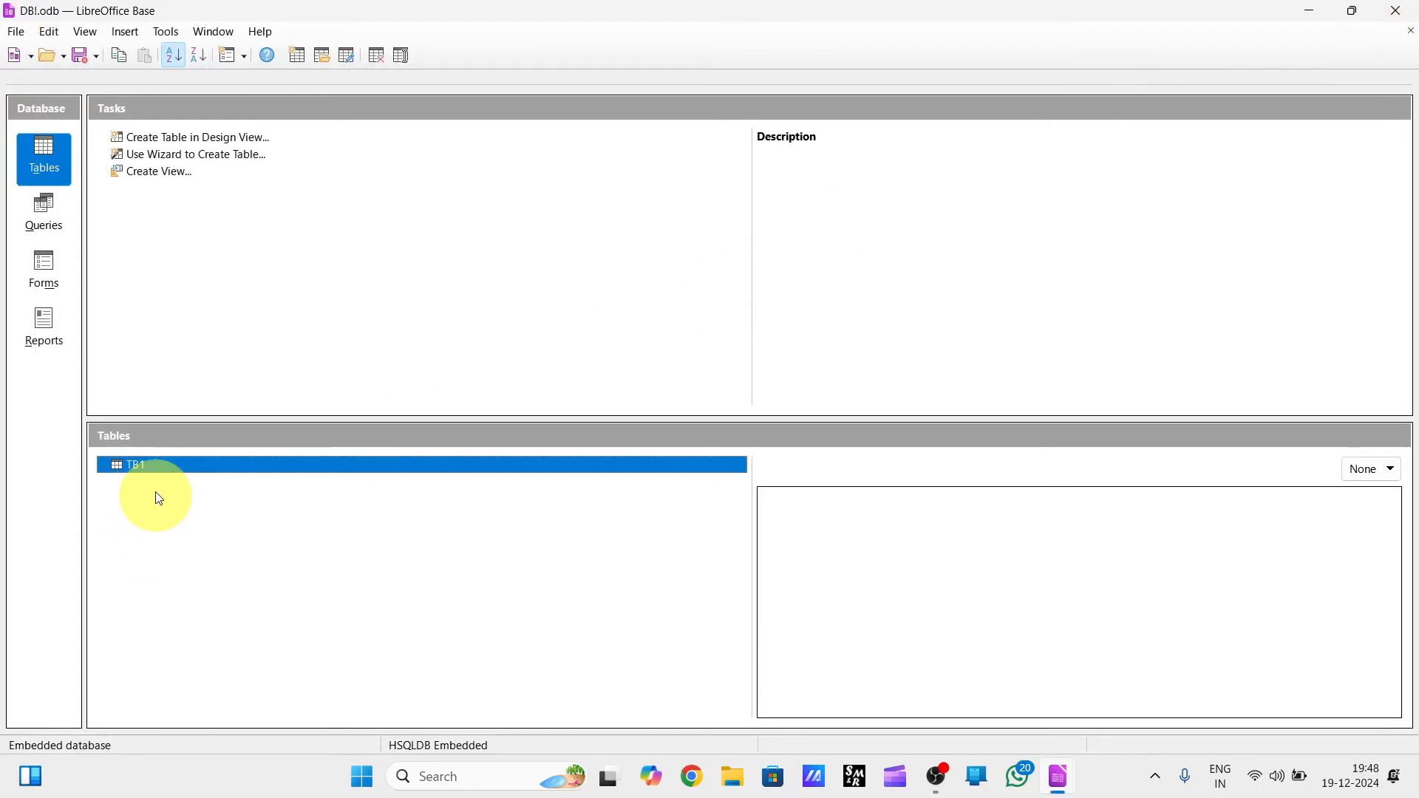
Edit TB1's design to make ROLLNO the primary key, saving and closing the design.
right_click(149, 467)
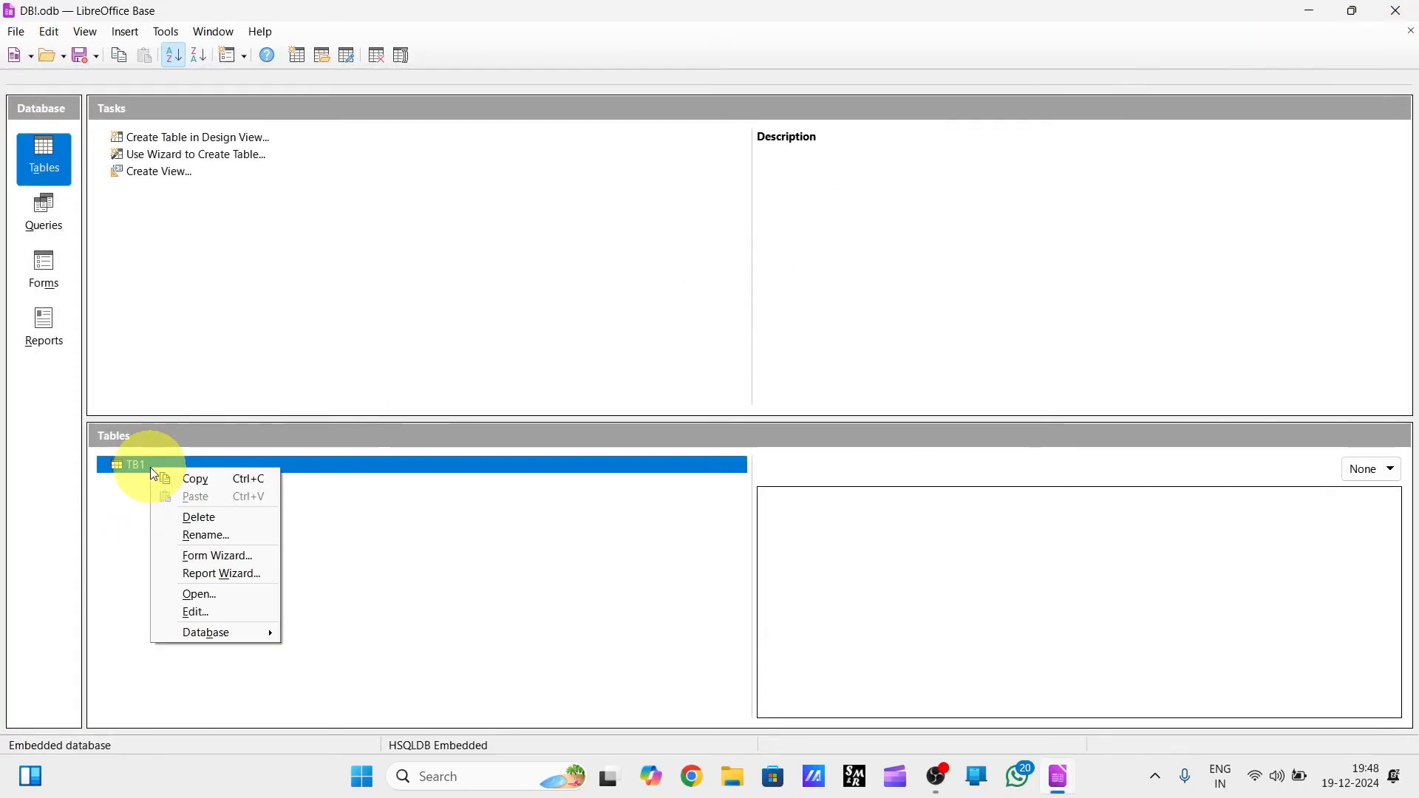
click(206, 613)
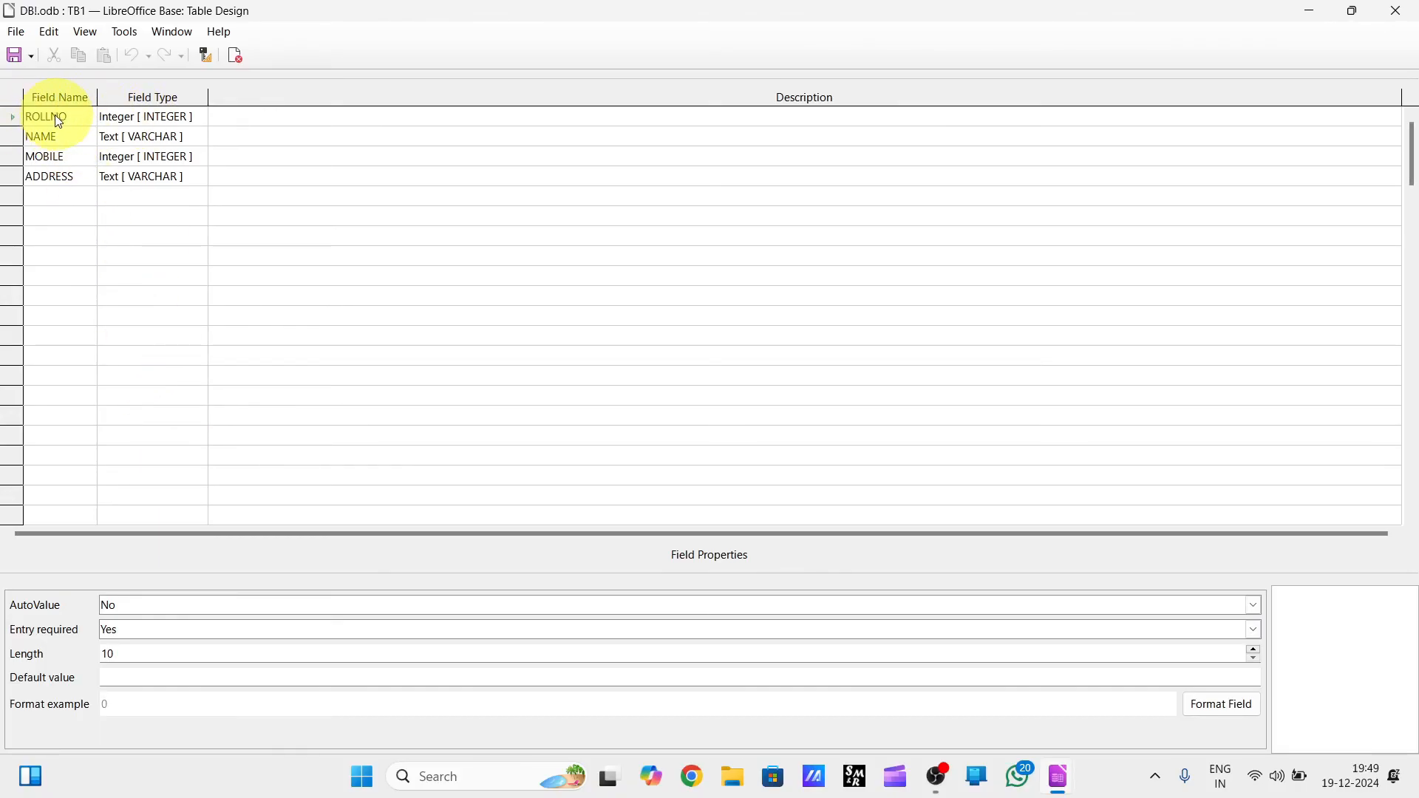
right_click(14, 116)
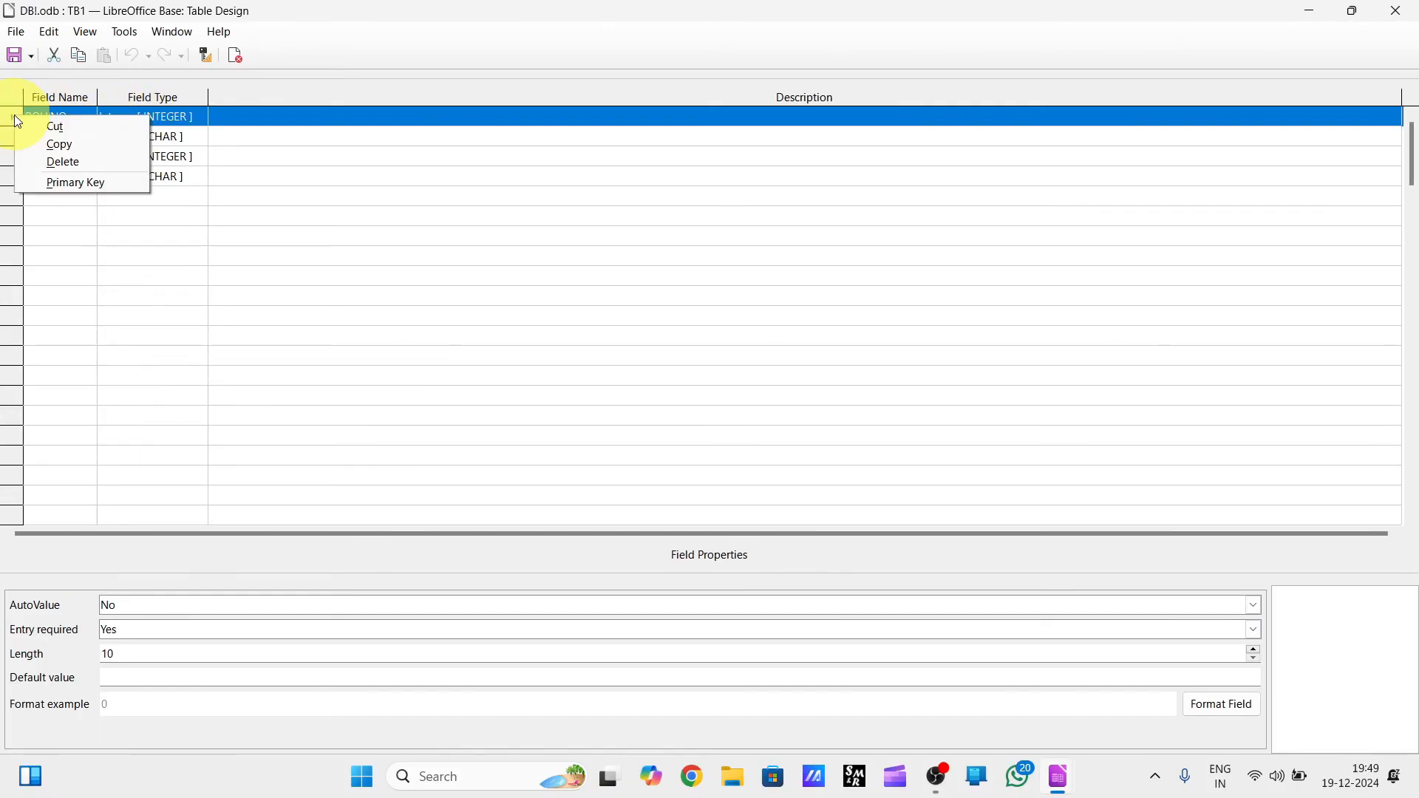
click(80, 183)
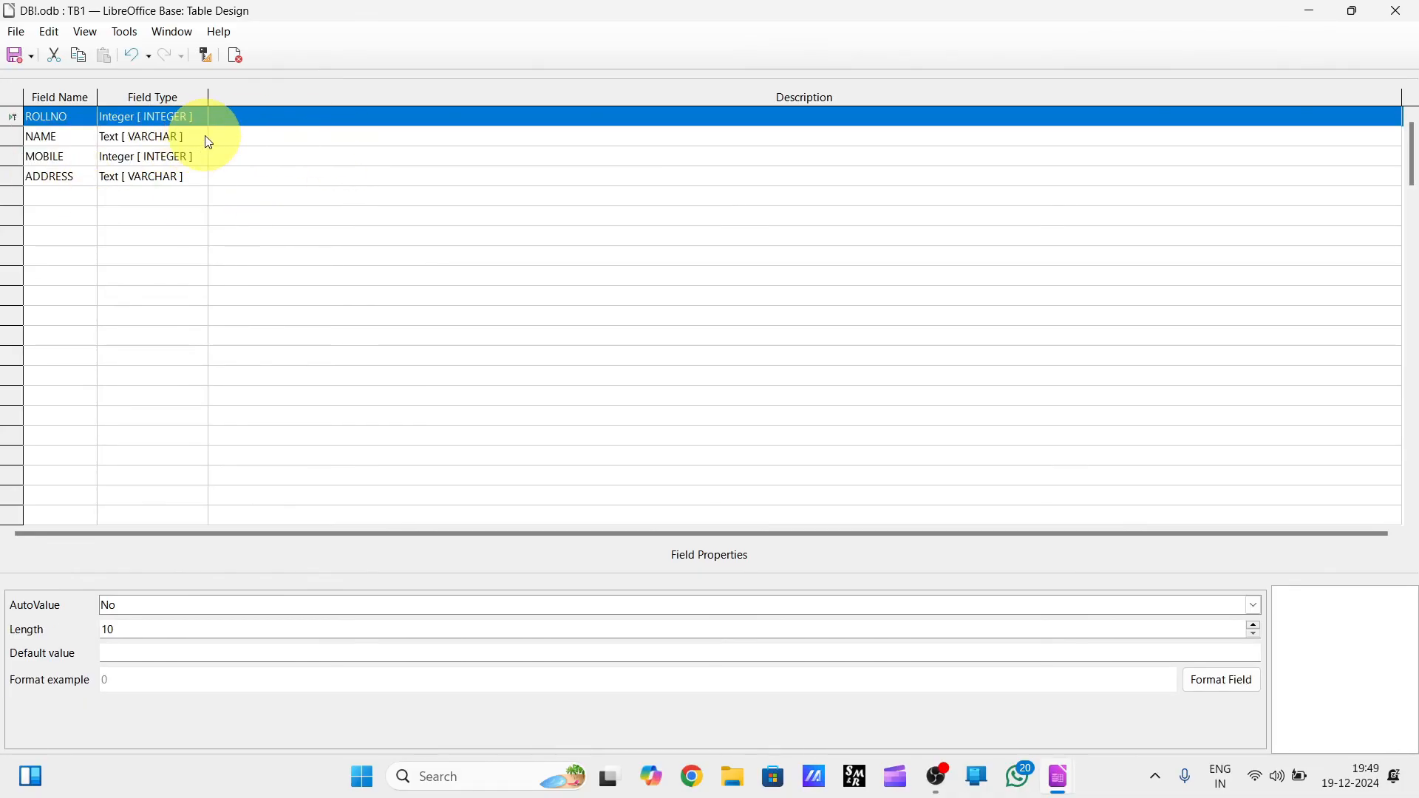
click(17, 57)
click(1396, 11)
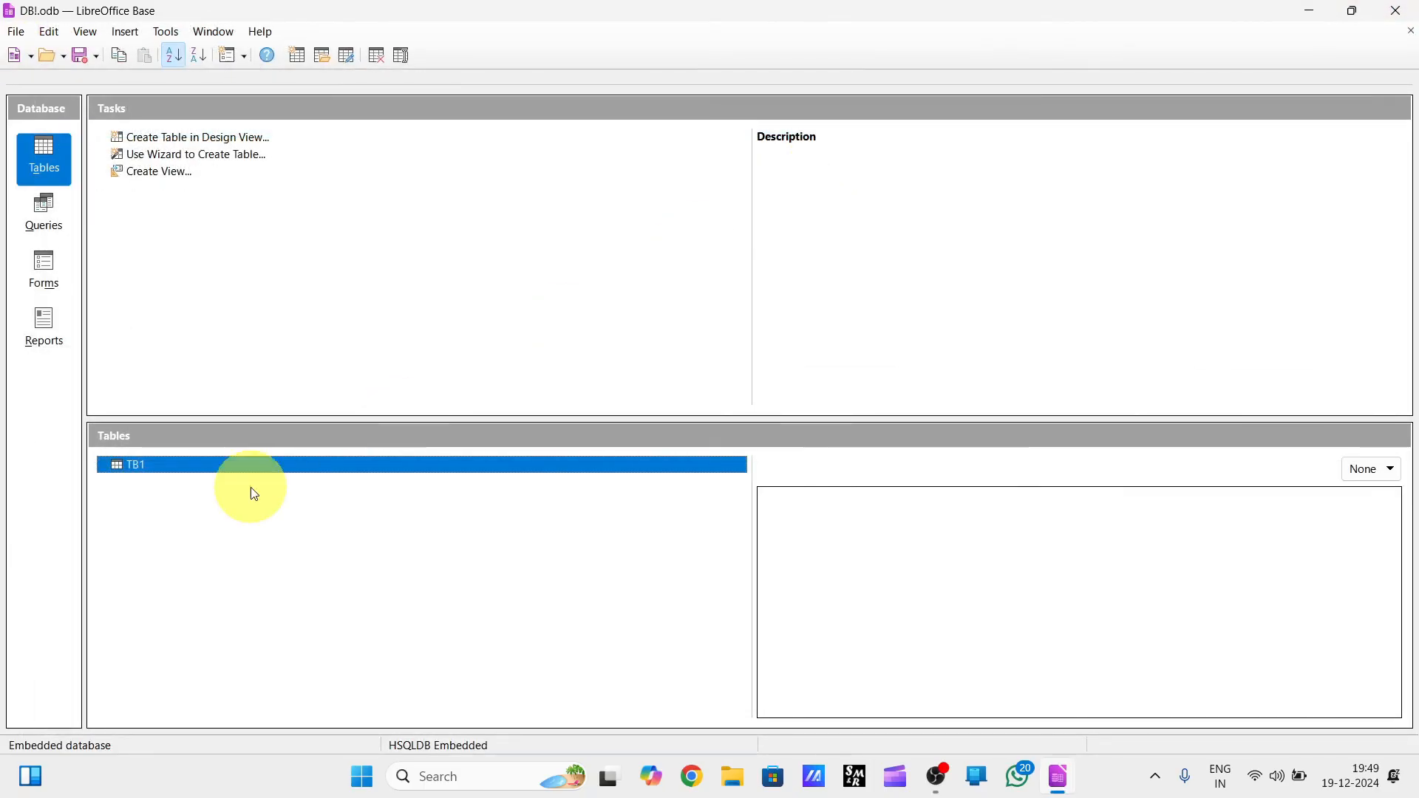
Open TB1 for data entry and add a record with ROLLNO 1, NAME A and a mobile number, keeping the default address.
right_click(137, 470)
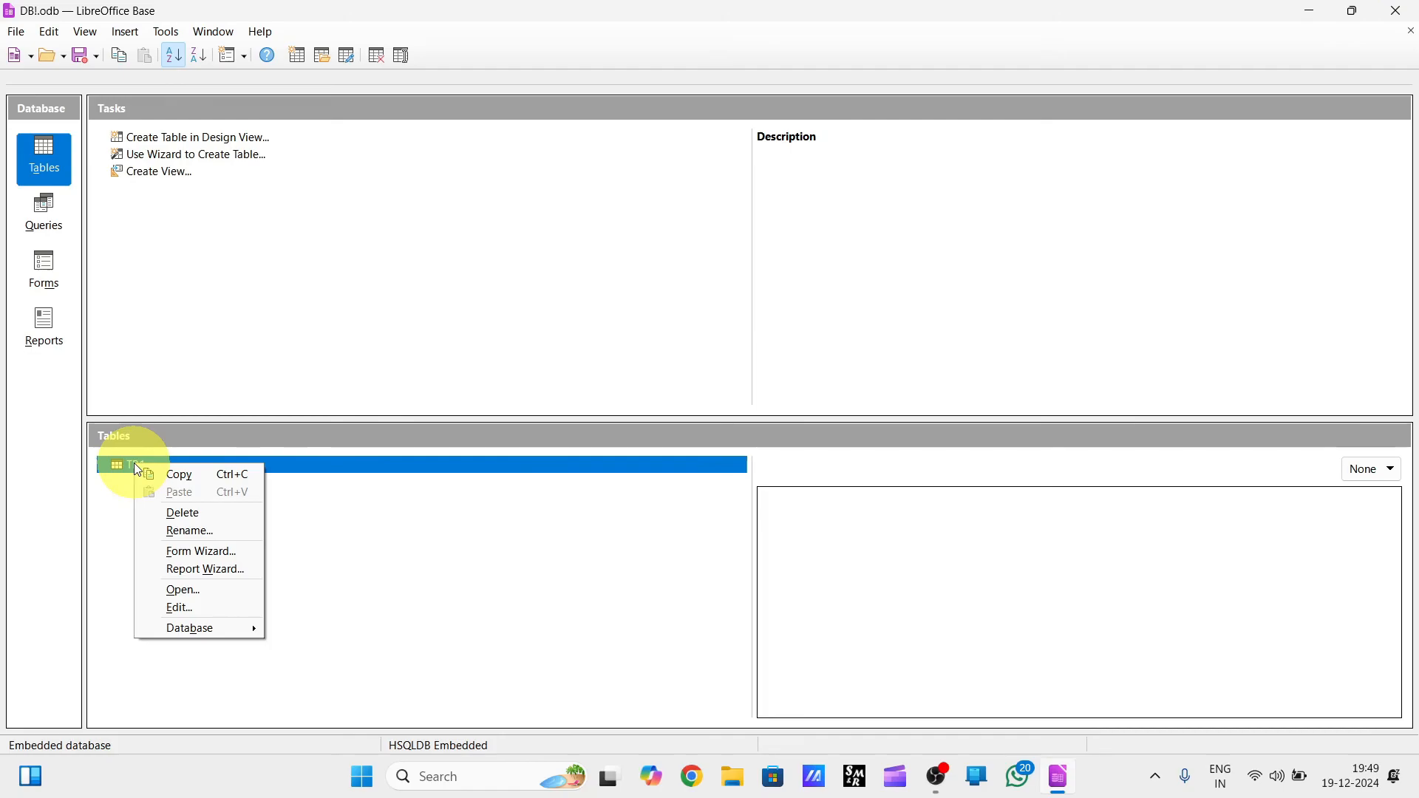
click(205, 597)
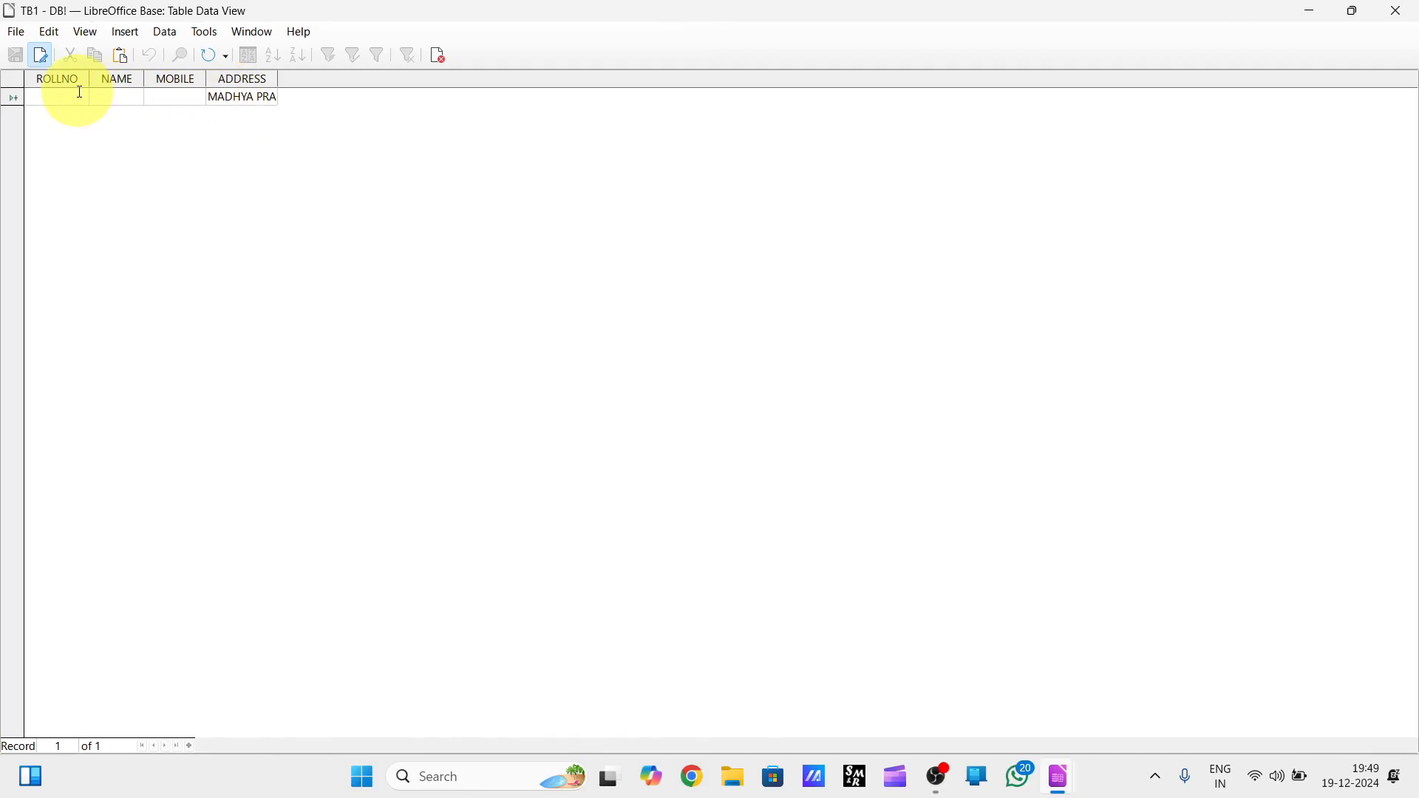
text(1)
key(Tab)
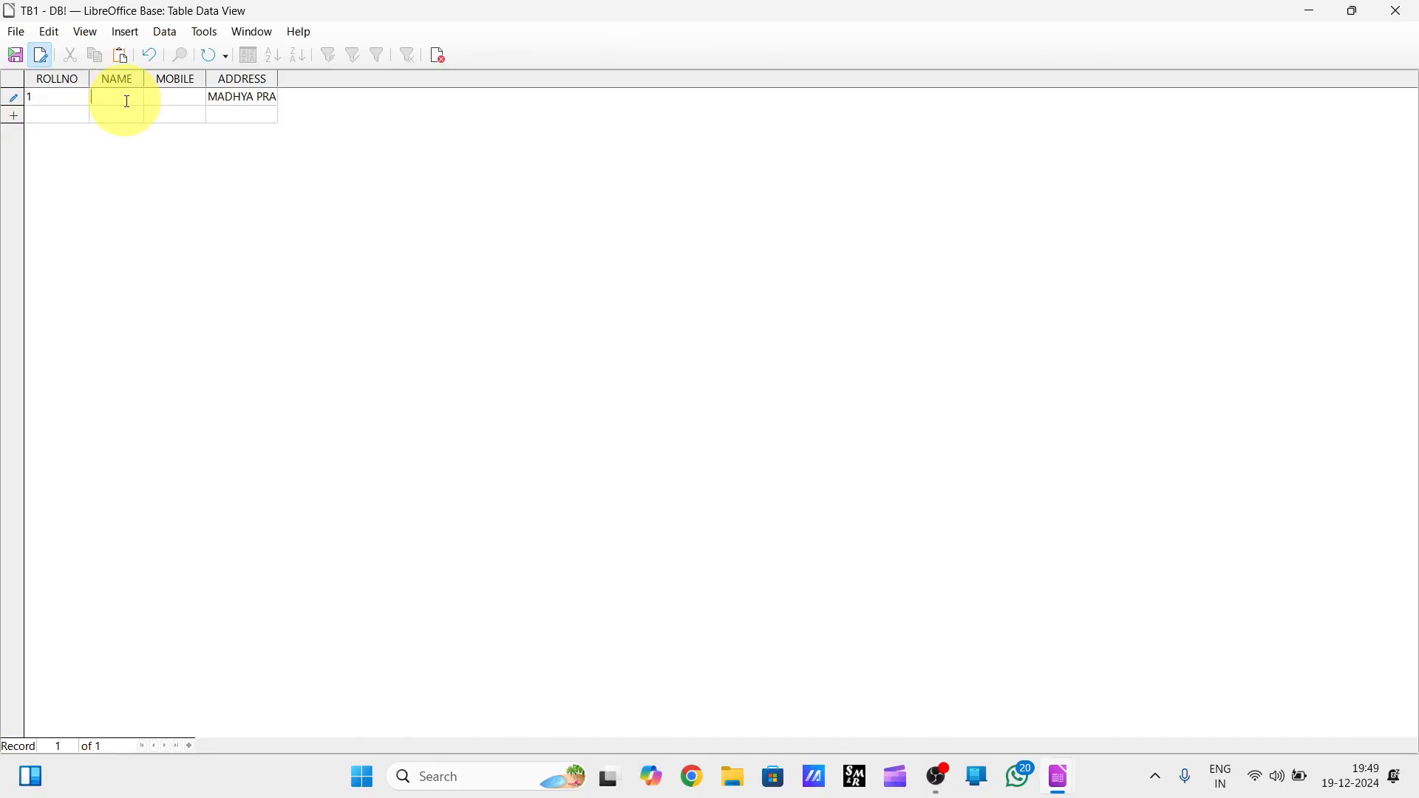
text(A)
key(Tab)
text(123456)
key(Tab)
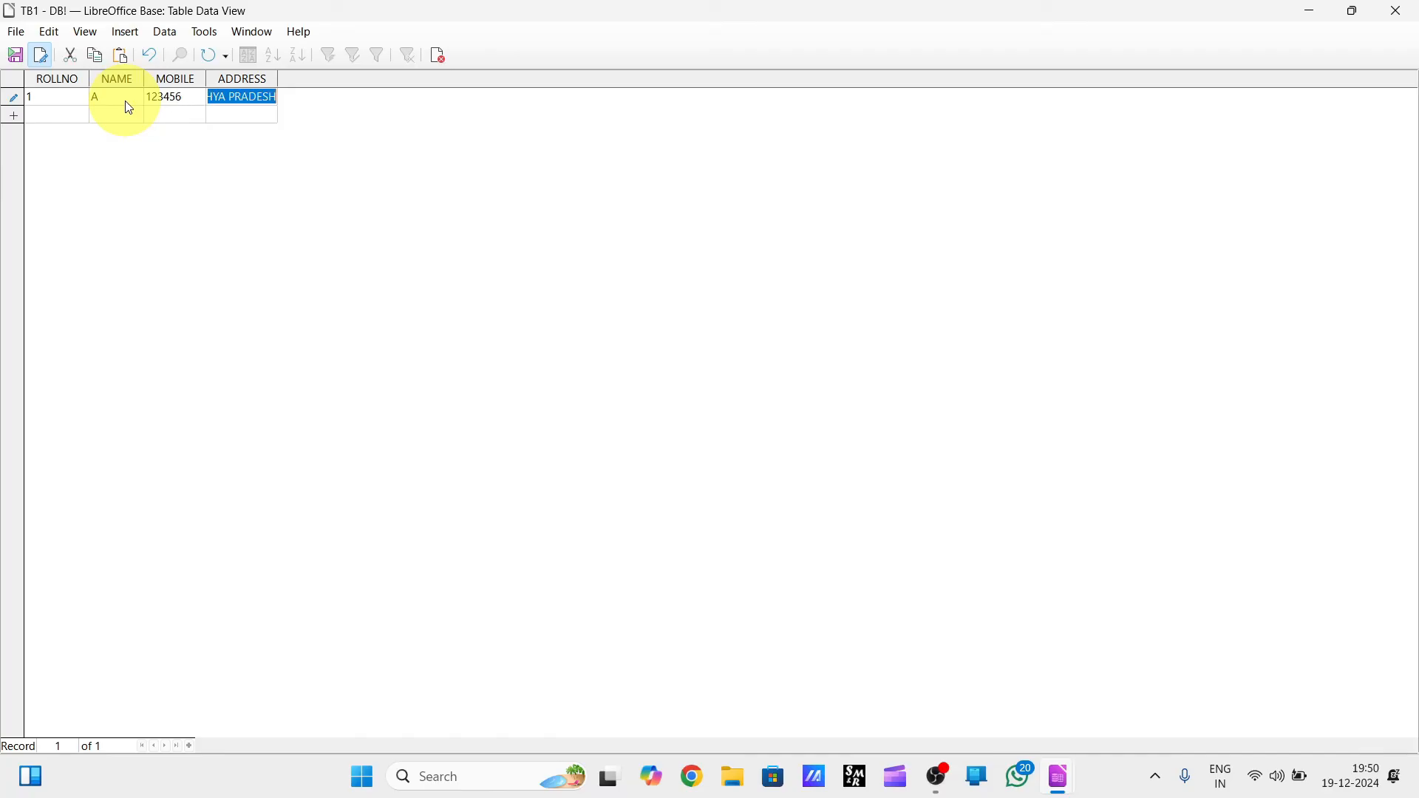
key(Tab)
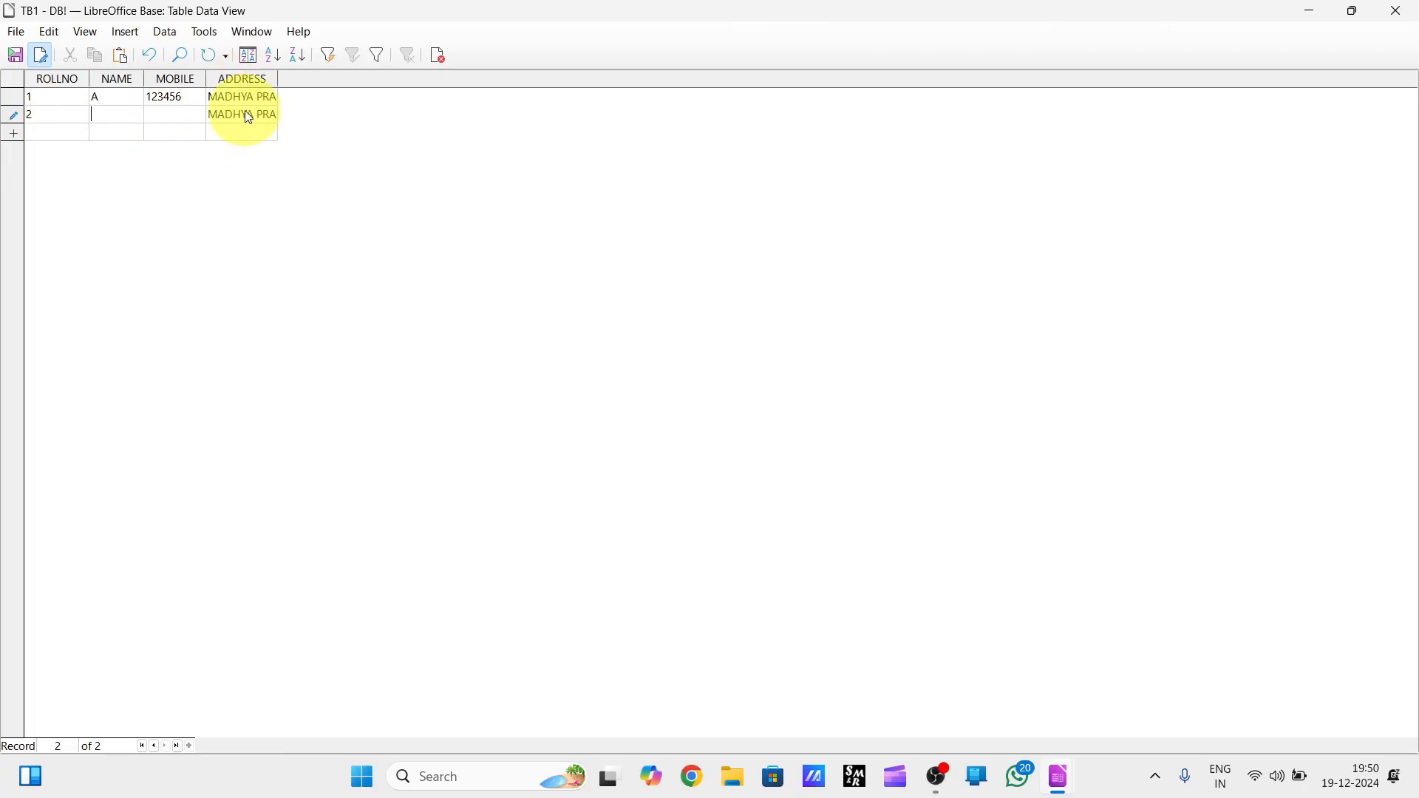
Add a second record with ROLLNO 2, NAME B, a mobile number and UP as the ADDRESS.
text(B)
text(25568)
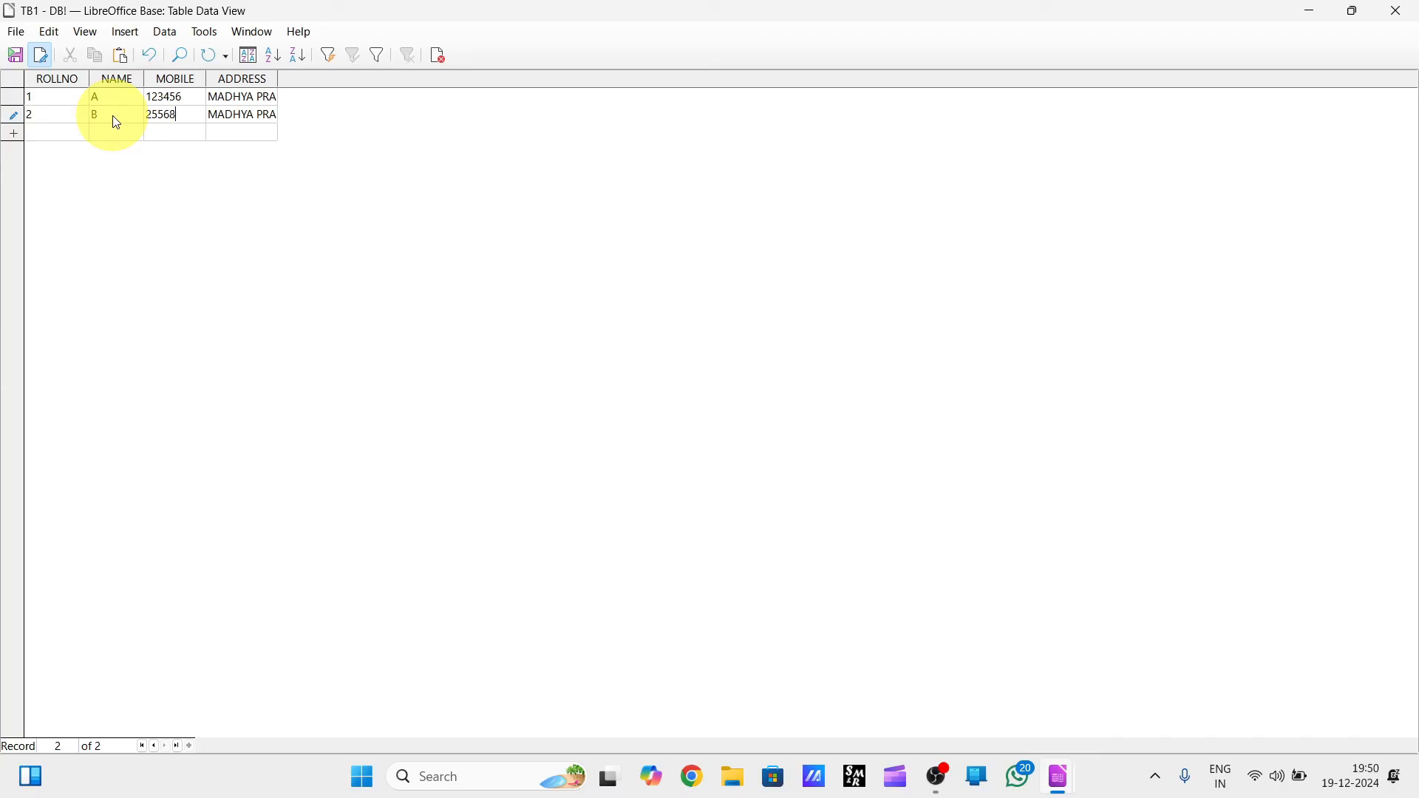
key(Tab)
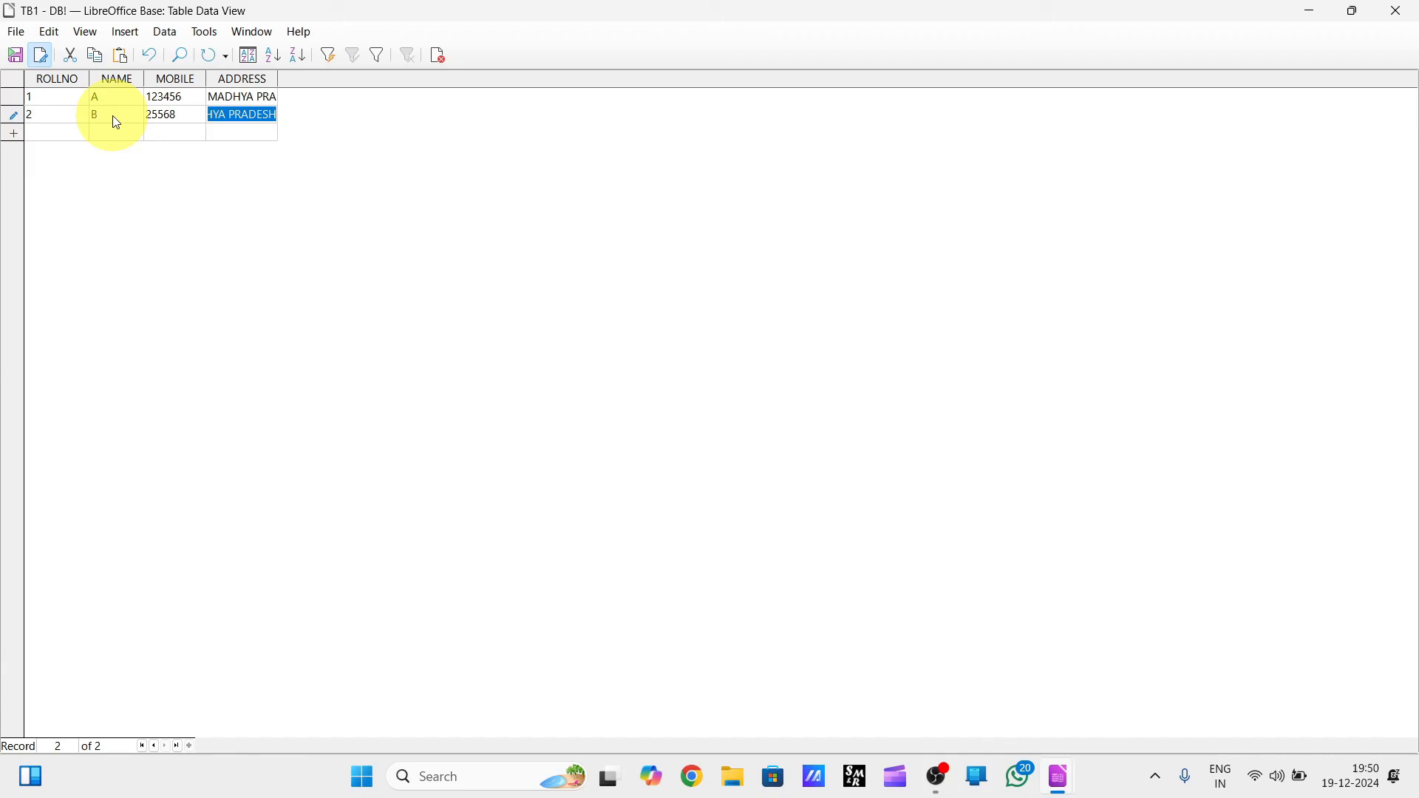
text(UP)
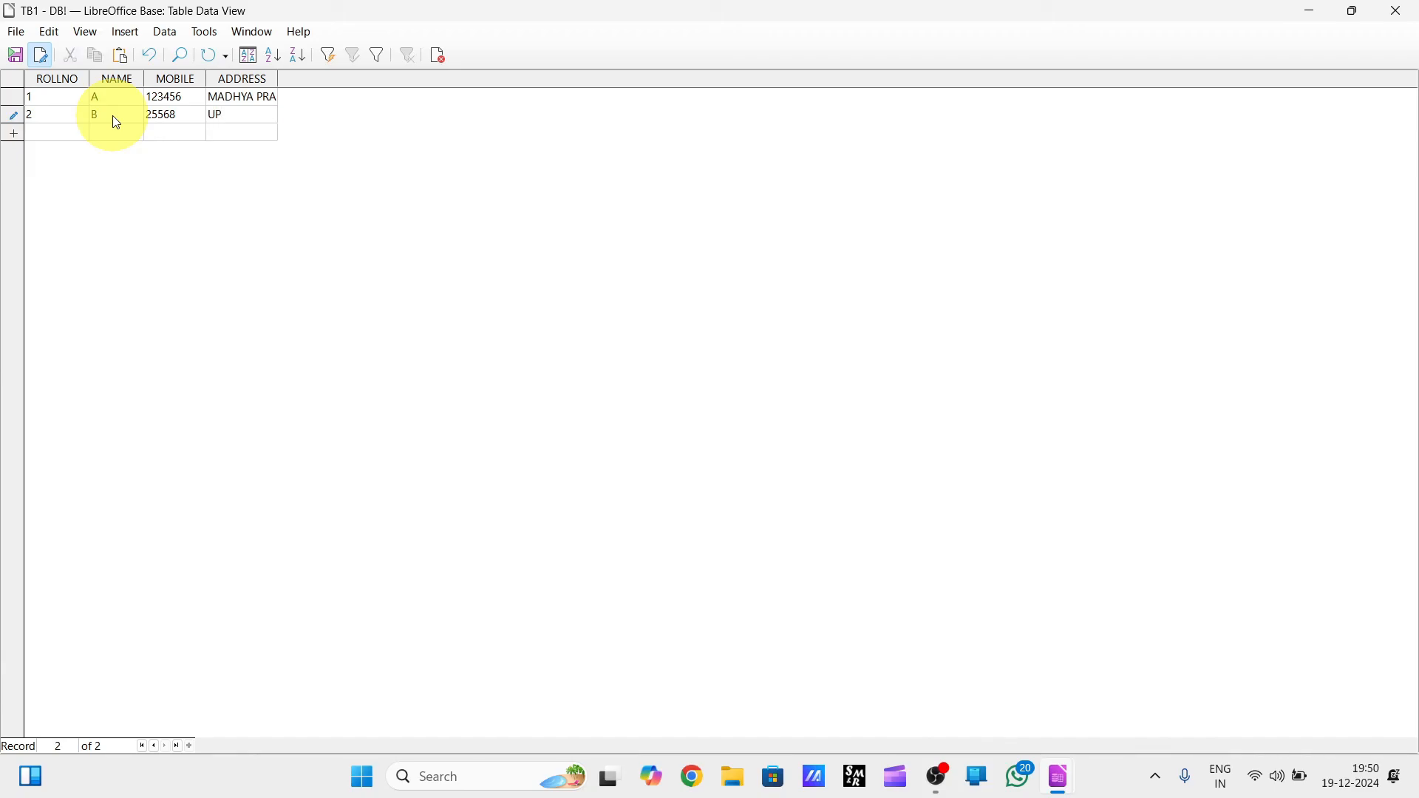
click(181, 133)
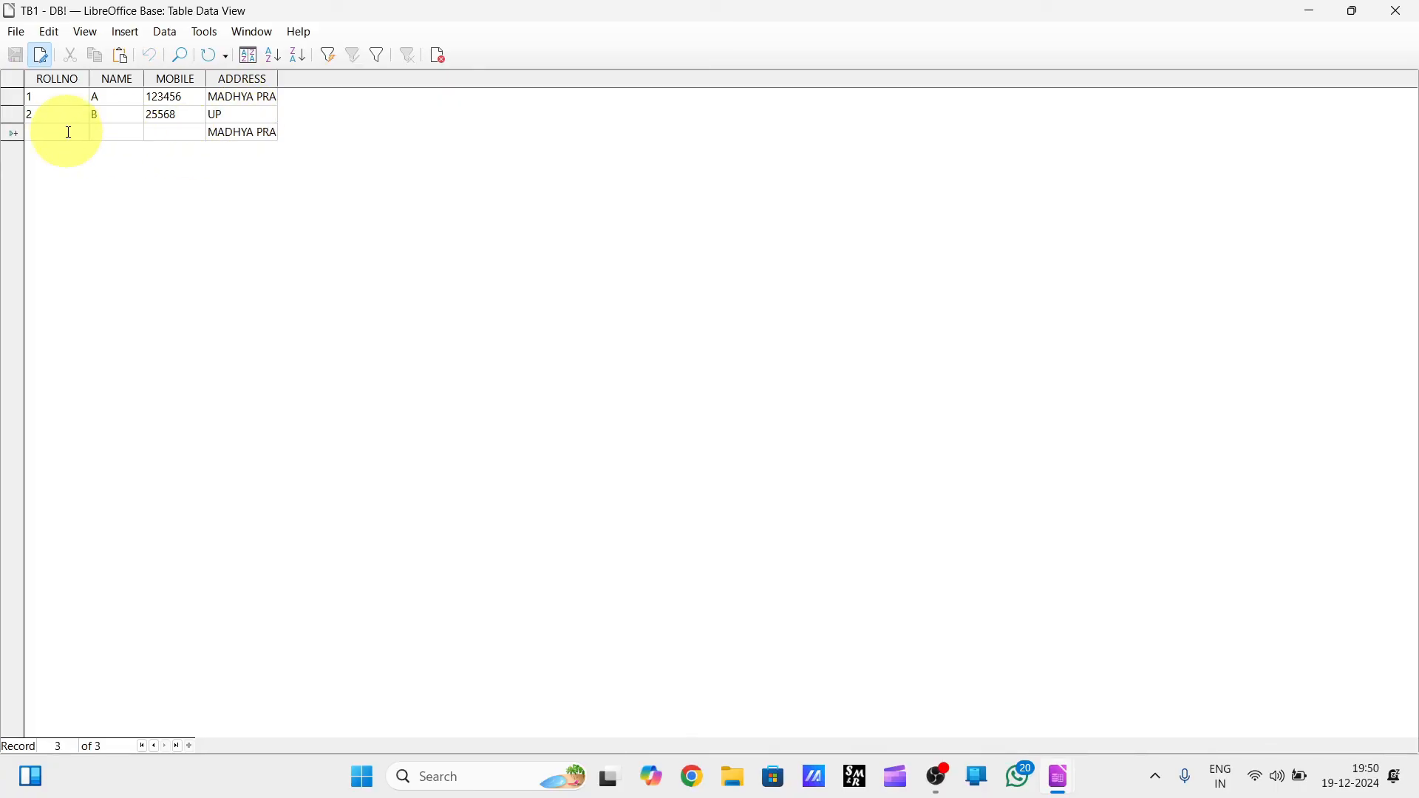